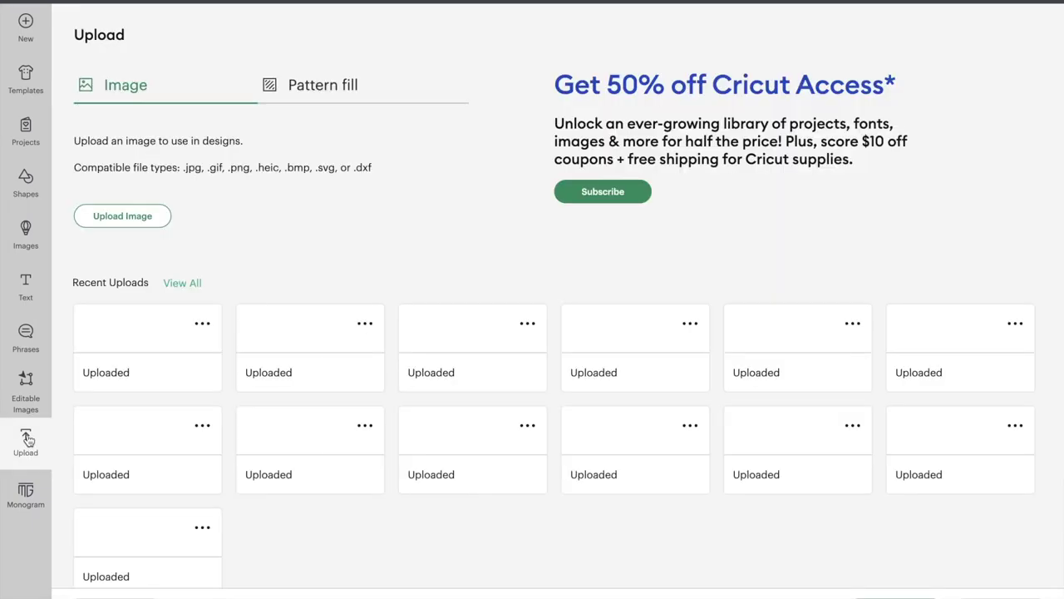
Step: Upload the Tall Boy Can Cut File image from the Downloads folder and add it to the canvas
{"action": "left_click", "coordinate": [142, 214]}
{"action": "left_click", "coordinate": [792, 99]}
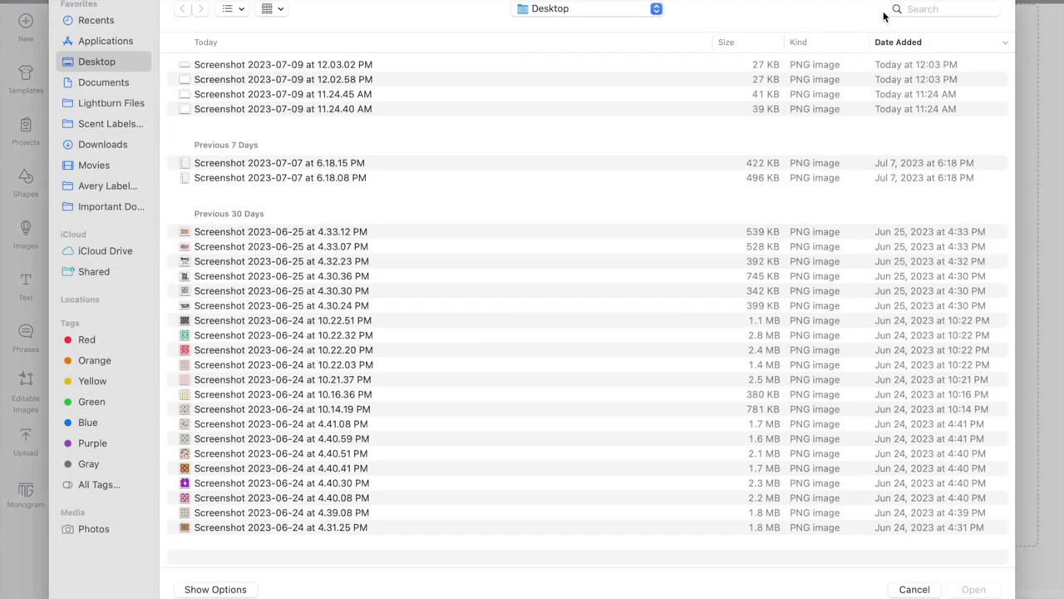
{"action": "type", "text": "drip"}
{"action": "key", "text": "Return"}
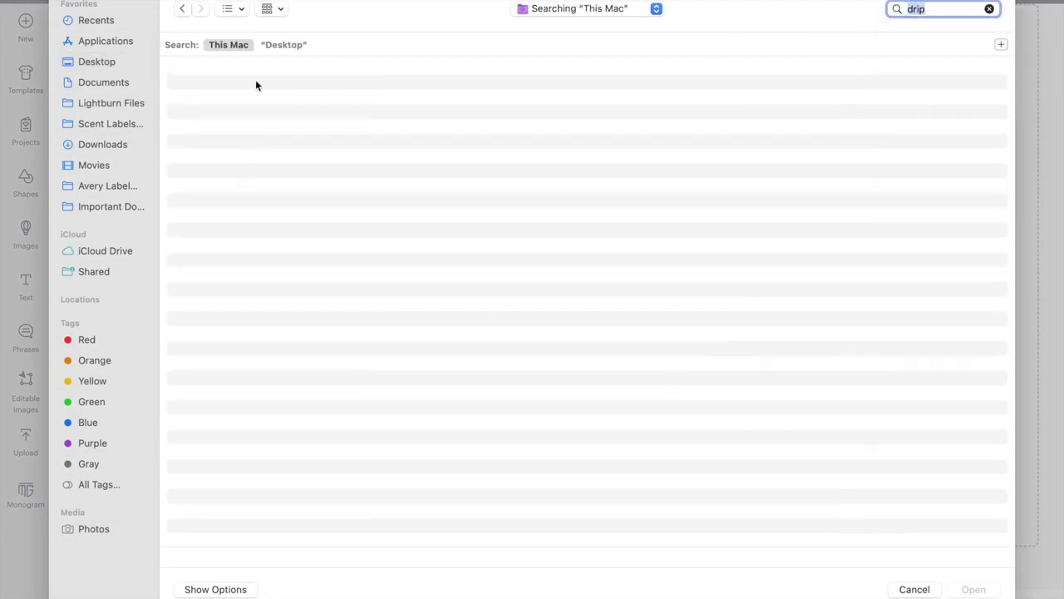
{"action": "left_click", "coordinate": [87, 147]}
{"action": "double_click", "coordinate": [213, 68]}
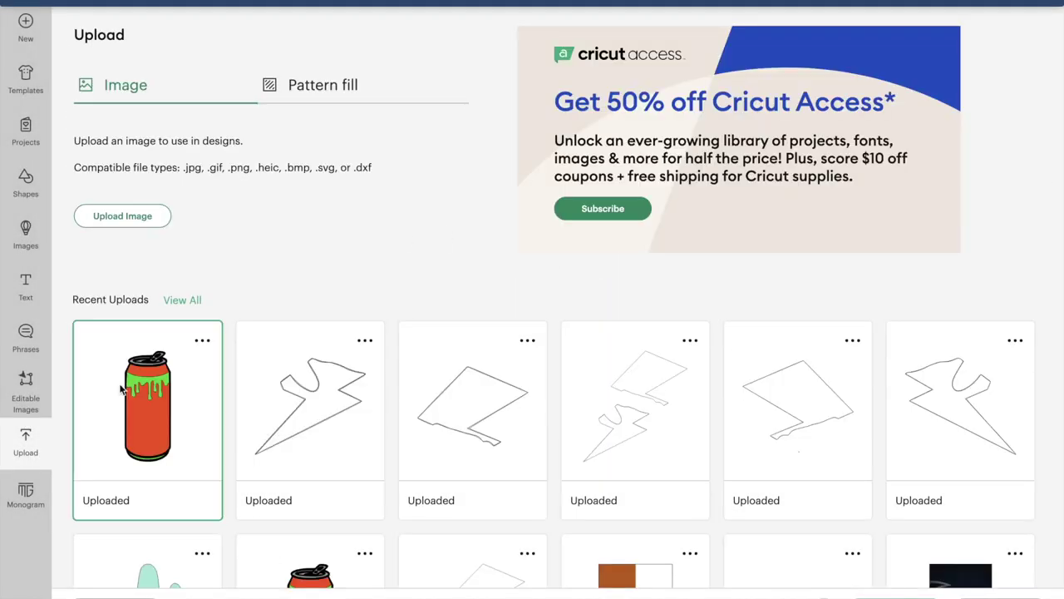
{"action": "left_click", "coordinate": [899, 589]}
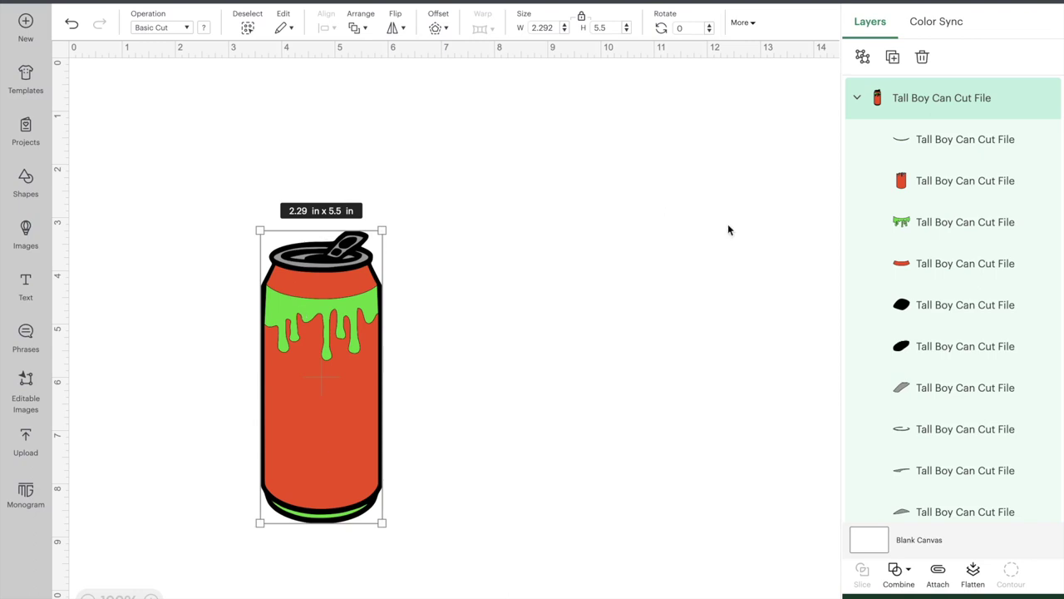
Step: Delete the can's base strip, tab, lid and black background layers, keeping only the red body, green drip and red neck band
{"action": "left_click", "coordinate": [924, 141]}
{"action": "key", "text": "Delete"}
{"action": "left_click", "coordinate": [926, 182]}
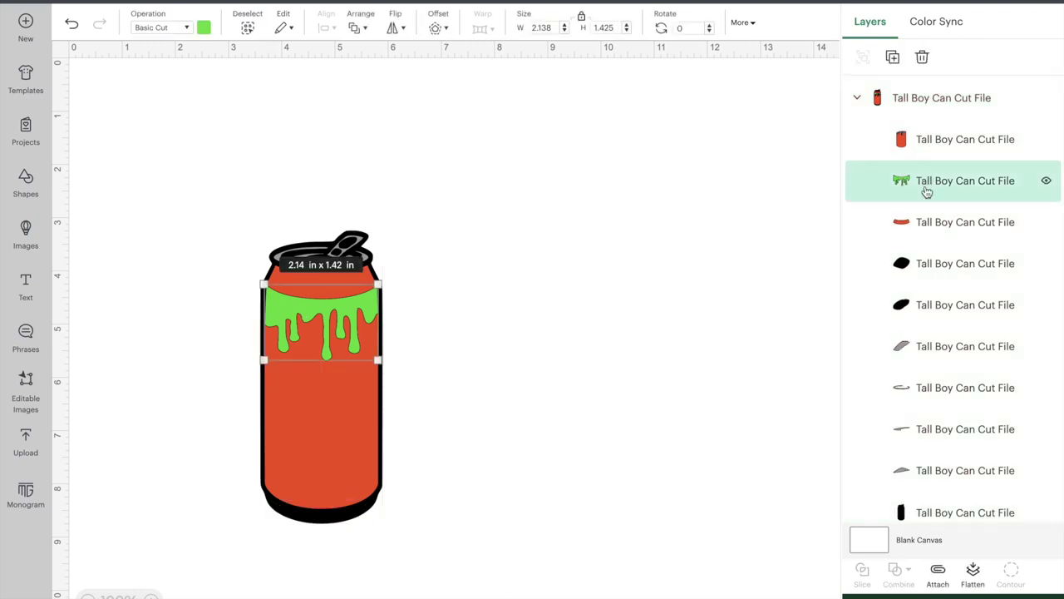
{"action": "left_click", "coordinate": [914, 265]}
{"action": "key", "text": "Delete"}
{"action": "left_click", "coordinate": [918, 264]}
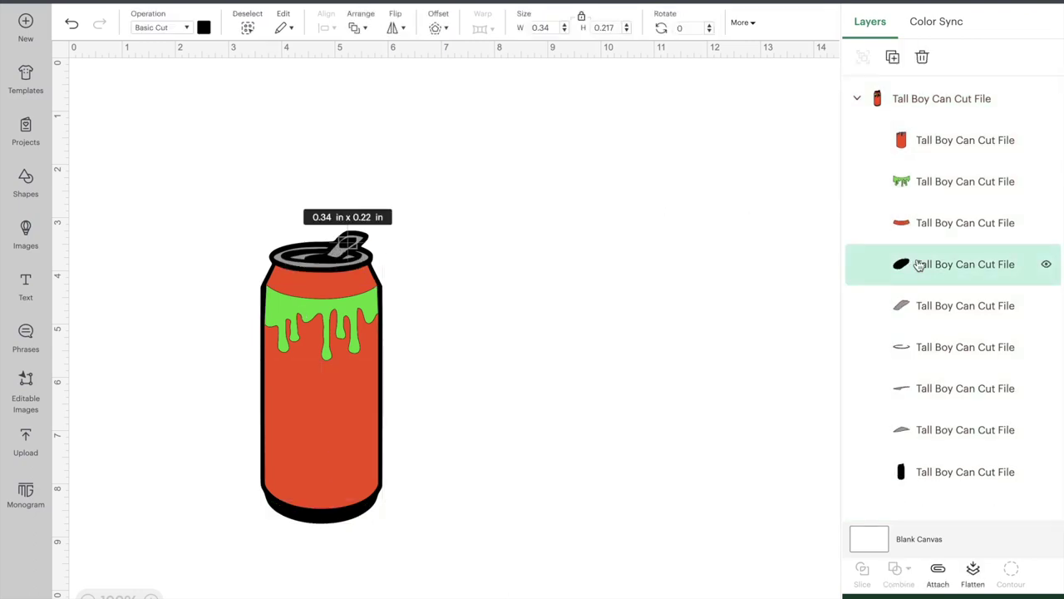
{"action": "key", "text": "Delete"}
{"action": "left_click", "coordinate": [918, 265]}
{"action": "key", "text": "Delete"}
{"action": "left_click", "coordinate": [918, 264]}
{"action": "key", "text": "Delete"}
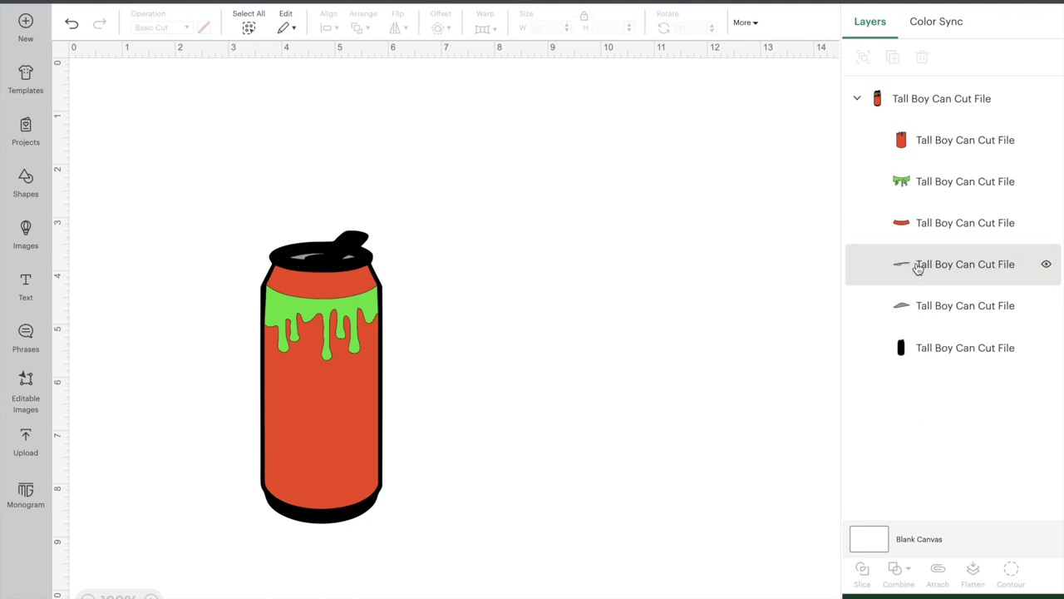
{"action": "left_click", "coordinate": [918, 264]}
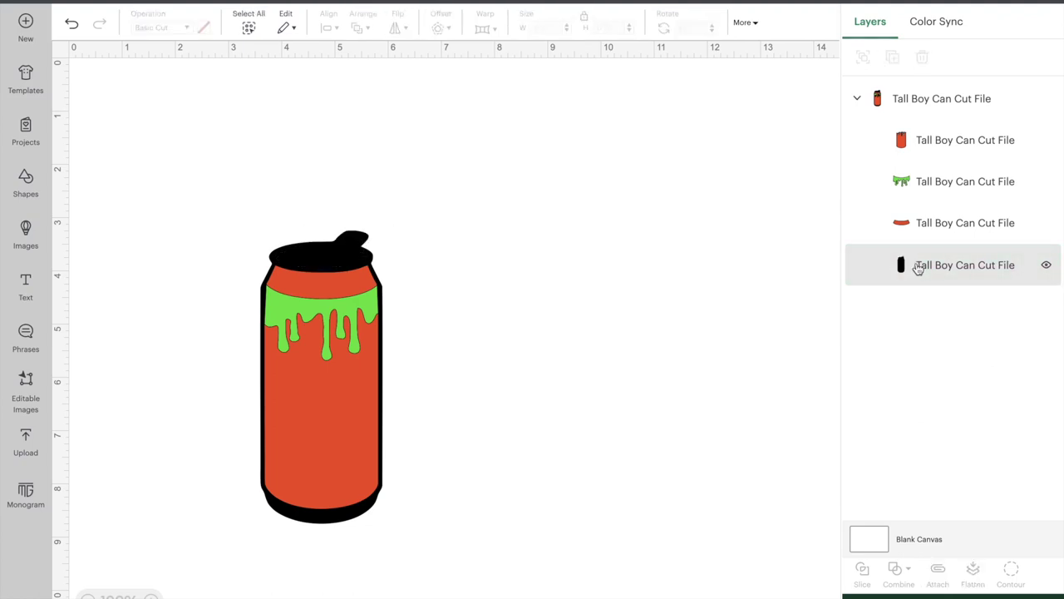
{"action": "left_click", "coordinate": [918, 265]}
{"action": "key", "text": "Delete"}
{"action": "left_click", "coordinate": [909, 226]}
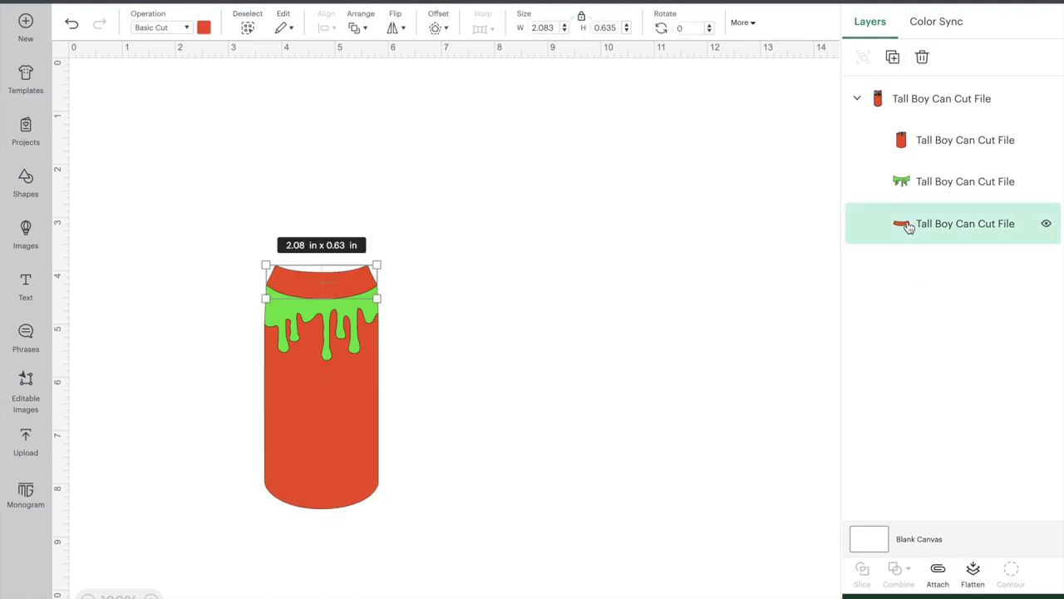
{"action": "mouse_move", "coordinate": [306, 286]}
{"action": "left_mouse_down"}
{"action": "mouse_move", "coordinate": [309, 258]}
{"action": "mouse_move", "coordinate": [311, 276]}
{"action": "left_mouse_up"}
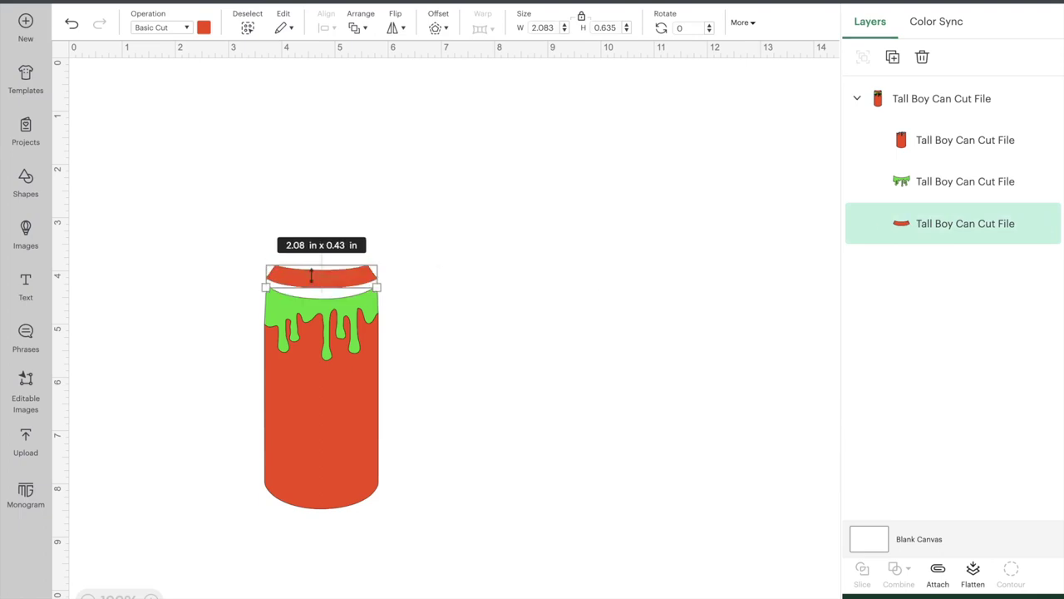
{"action": "key", "text": "super+z"}
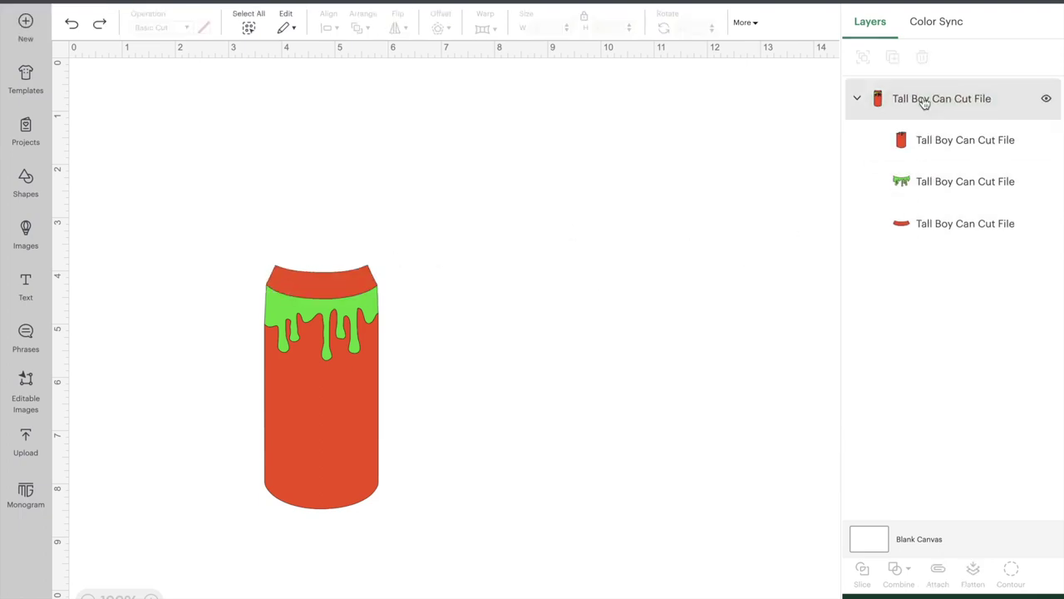
Step: Take the red body, green drip and red neck band layers out of the can group
{"action": "left_click_drag", "start_coordinate": [938, 182], "coordinate": [939, 89]}
{"action": "left_click_drag", "start_coordinate": [943, 188], "coordinate": [957, 67]}
{"action": "left_click_drag", "start_coordinate": [940, 180], "coordinate": [943, 101]}
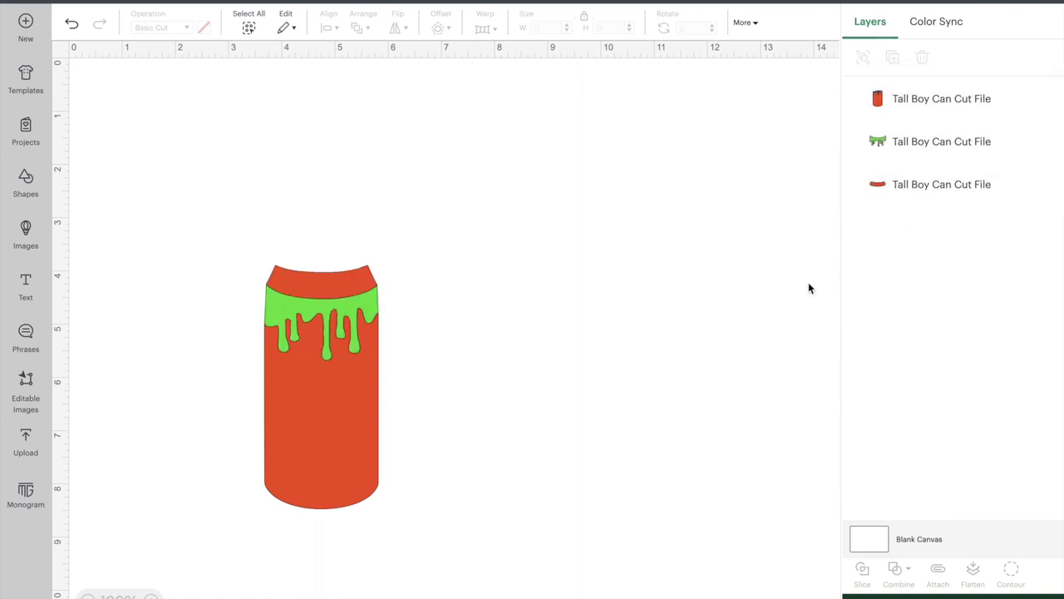
Step: Move the green drip and red can body apart on the canvas and delete the red neck band
{"action": "left_click", "coordinate": [904, 201]}
{"action": "left_click_drag", "start_coordinate": [330, 304], "coordinate": [582, 162]}
{"action": "left_click_drag", "start_coordinate": [329, 275], "coordinate": [349, 188]}
{"action": "key", "text": "Delete"}
{"action": "left_click_drag", "start_coordinate": [541, 170], "coordinate": [478, 146]}
{"action": "left_click_drag", "start_coordinate": [321, 408], "coordinate": [249, 217]}
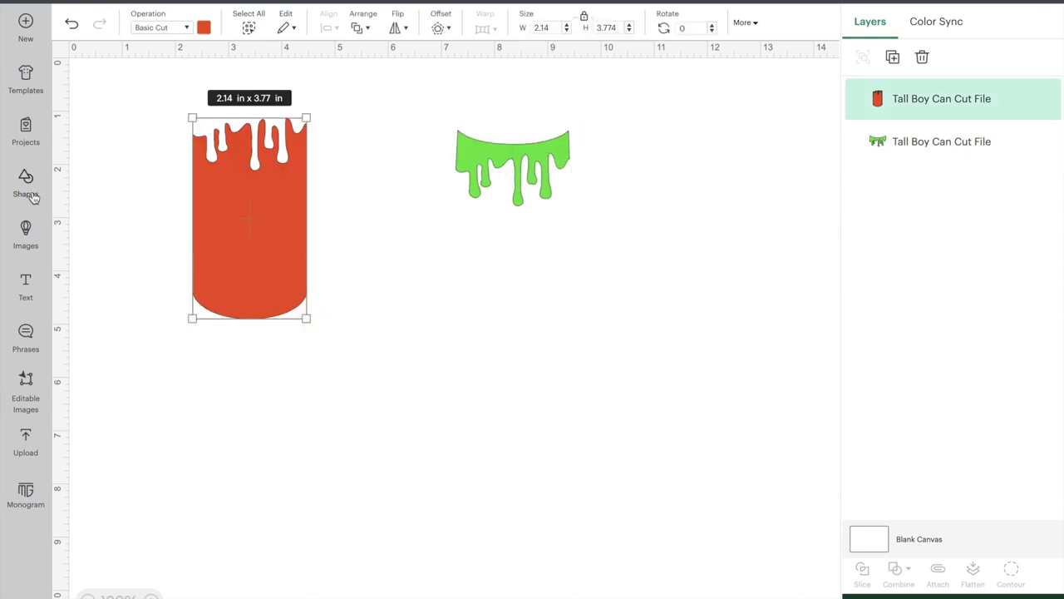
Step: Add a 12 × 12 in square behind the artwork and move the red can body clear of it
{"action": "left_click", "coordinate": [26, 181]}
{"action": "left_click", "coordinate": [100, 92]}
{"action": "type", "text": "12"}
{"action": "key", "text": "Return"}
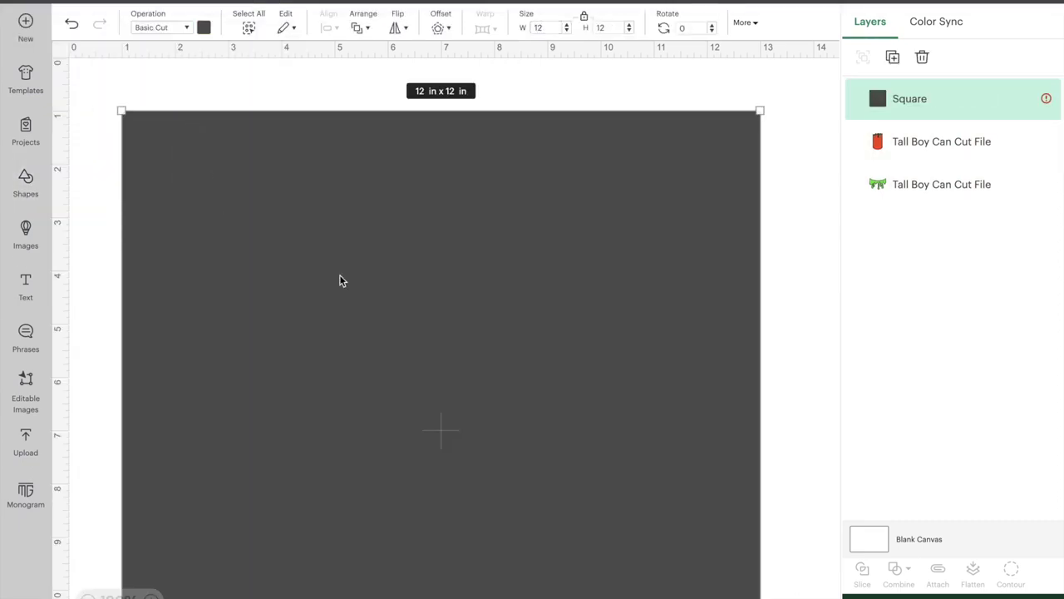
{"action": "left_click_drag", "start_coordinate": [339, 274], "coordinate": [490, 252]}
{"action": "right_click", "coordinate": [475, 251]}
{"action": "left_click", "coordinate": [525, 385]}
{"action": "left_click_drag", "start_coordinate": [242, 233], "coordinate": [117, 172]}
Step: Place the green drip in the square's upper-left corner and add four copies beside it to form a row of five
{"action": "left_click_drag", "start_coordinate": [472, 166], "coordinate": [298, 125]}
{"action": "key", "text": "ctrl+c"}
{"action": "key", "text": "ctrl+v"}
{"action": "left_click_drag", "start_coordinate": [221, 175], "coordinate": [487, 154]}
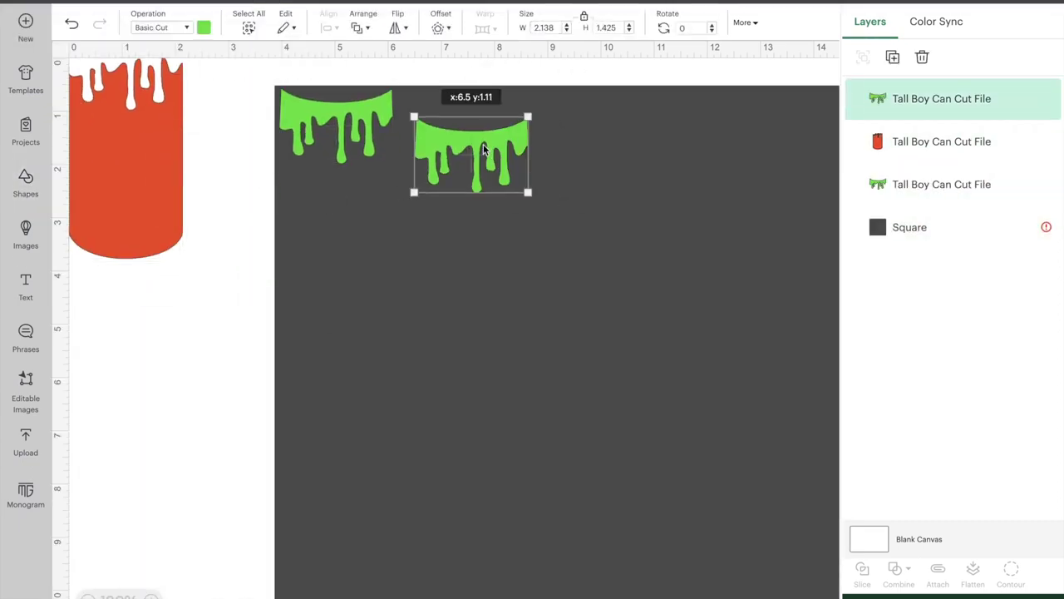
{"action": "key", "text": "ctrl+v"}
{"action": "left_click_drag", "start_coordinate": [204, 231], "coordinate": [546, 153]}
{"action": "key", "text": "ctrl+v"}
{"action": "left_click_drag", "start_coordinate": [256, 226], "coordinate": [692, 123]}
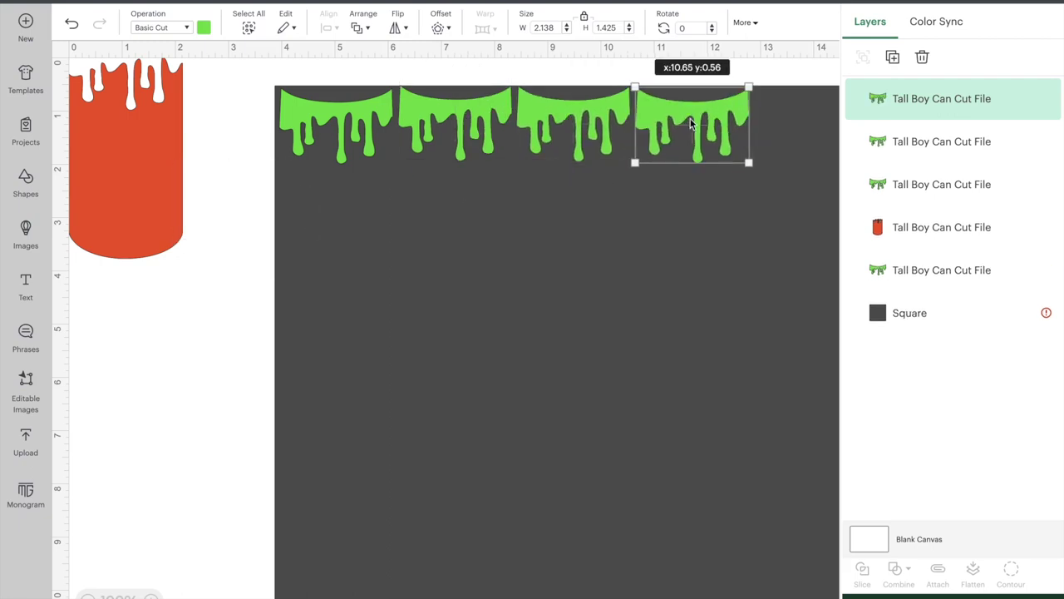
{"action": "scroll", "coordinate": [692, 120], "scroll_direction": "right", "scroll_amount": 5}
{"action": "key", "text": "ctrl+v"}
{"action": "left_click_drag", "start_coordinate": [290, 244], "coordinate": [609, 117]}
Step: Align the five drips level with one another and distribute them evenly across the row
{"action": "key", "text": "ctrl+minus"}
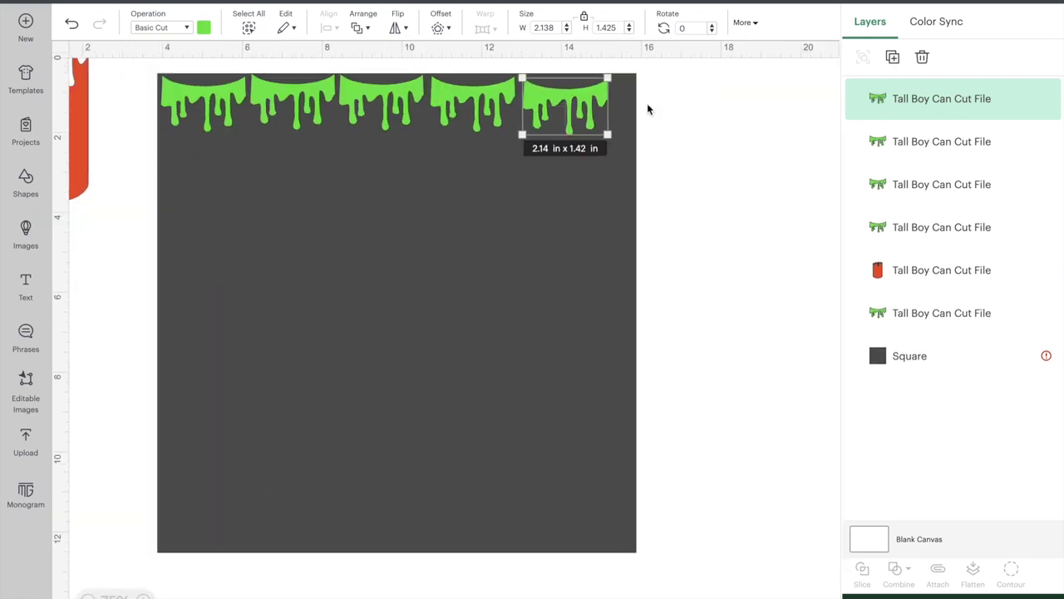
{"action": "left_click", "coordinate": [473, 93], "text": "shift"}
{"action": "left_click", "coordinate": [383, 91], "text": "shift"}
{"action": "left_click", "coordinate": [293, 91], "text": "shift"}
{"action": "left_click", "coordinate": [213, 88], "text": "shift"}
{"action": "left_click", "coordinate": [329, 27]}
{"action": "left_click", "coordinate": [355, 209]}
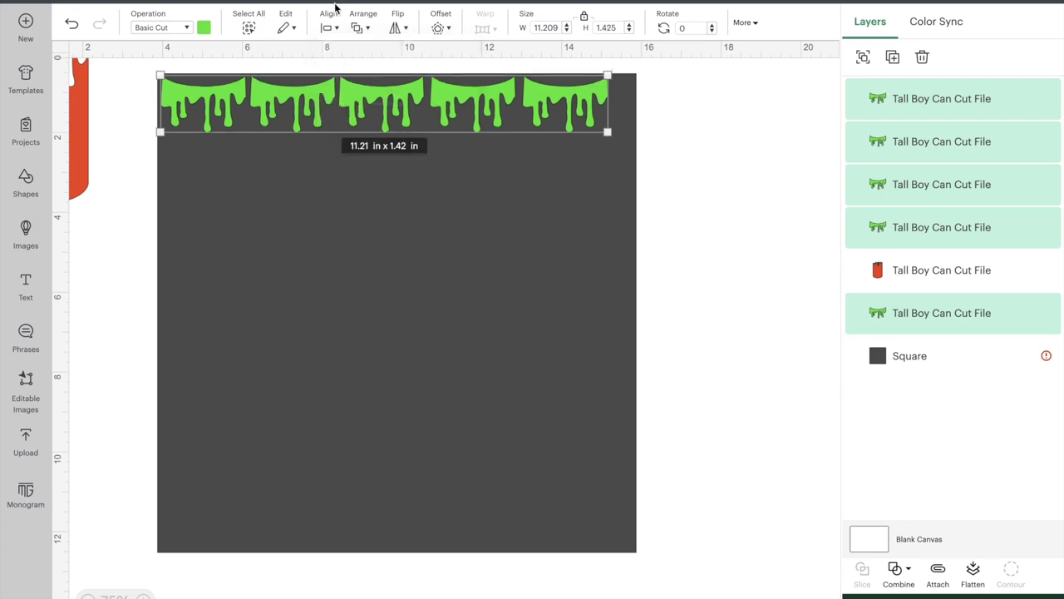
{"action": "left_click", "coordinate": [329, 27]}
{"action": "left_click", "coordinate": [371, 304]}
Step: Duplicate the row of drips seven times and stack the copies below it to fill the square with eight rows
{"action": "key", "text": "ctrl+c"}
{"action": "key", "text": "ctrl+v"}
{"action": "left_click_drag", "start_coordinate": [316, 179], "coordinate": [314, 158]}
{"action": "key", "text": "ctrl+v"}
{"action": "left_click_drag", "start_coordinate": [225, 128], "coordinate": [281, 212]}
{"action": "key", "text": "ctrl+v"}
{"action": "left_click_drag", "start_coordinate": [290, 163], "coordinate": [321, 269]}
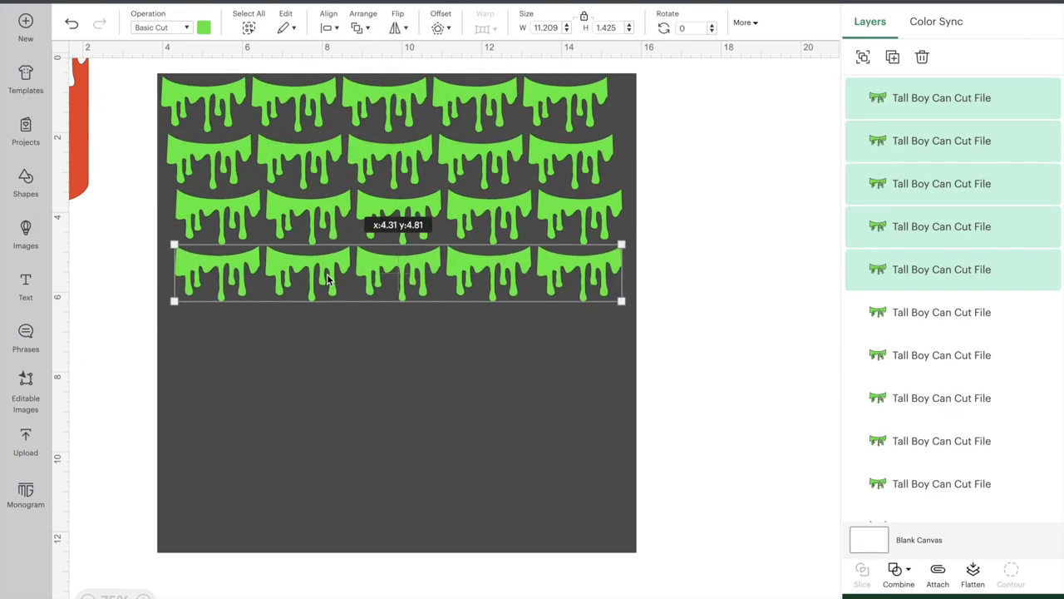
{"action": "key", "text": "ctrl+v"}
{"action": "left_click_drag", "start_coordinate": [316, 199], "coordinate": [334, 346]}
{"action": "key", "text": "ctrl+v"}
{"action": "left_click_drag", "start_coordinate": [322, 220], "coordinate": [291, 440]}
{"action": "key", "text": "ctrl+v"}
{"action": "key", "text": "ctrl+v"}
{"action": "left_click_drag", "start_coordinate": [416, 266], "coordinate": [352, 525]}
Step: Delete the 12 × 12 in background square, then attach all the drips together and move them aside
{"action": "left_click", "coordinate": [656, 230]}
{"action": "left_click", "coordinate": [624, 147]}
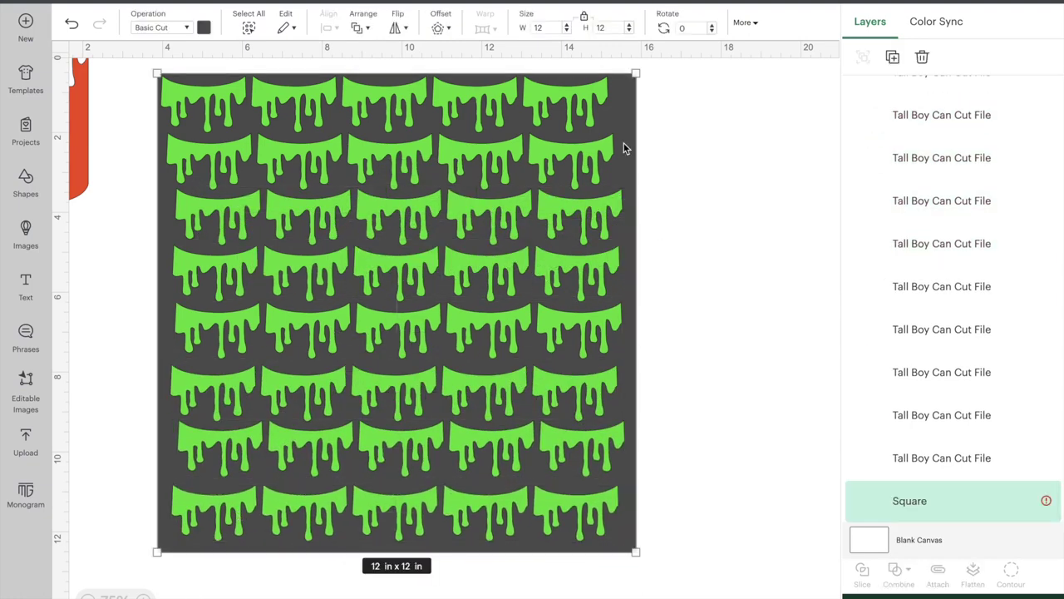
{"action": "key", "text": "Delete"}
{"action": "key", "text": "ctrl+a"}
{"action": "key", "text": "ctrl+g"}
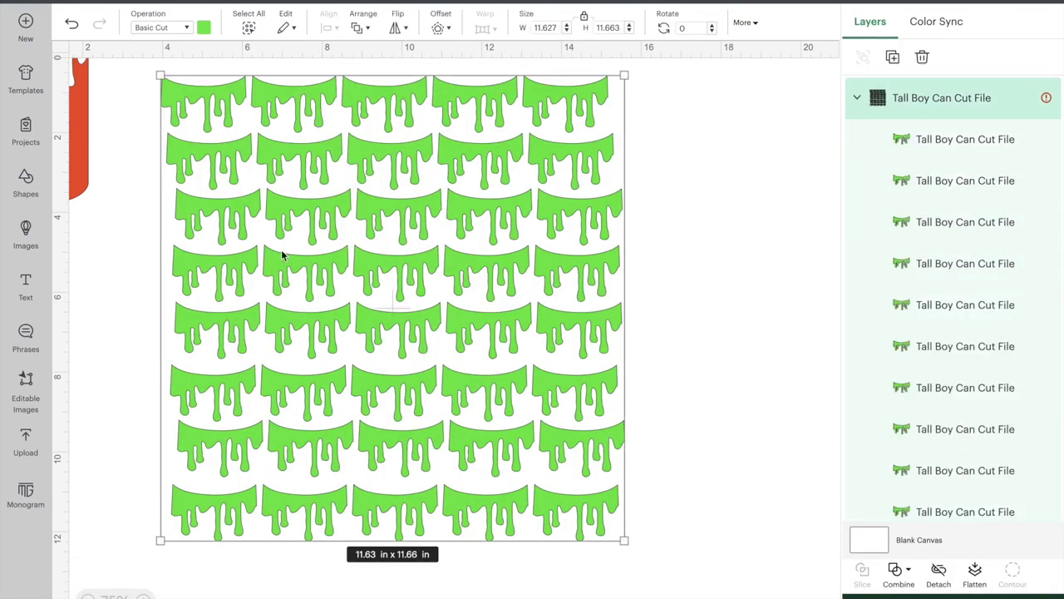
{"action": "left_click_drag", "start_coordinate": [280, 254], "coordinate": [704, 170]}
Step: Review the individual drip layers and the size warning on the attached drip sheet
{"action": "scroll", "coordinate": [907, 363], "scroll_direction": "down", "scroll_amount": 5}
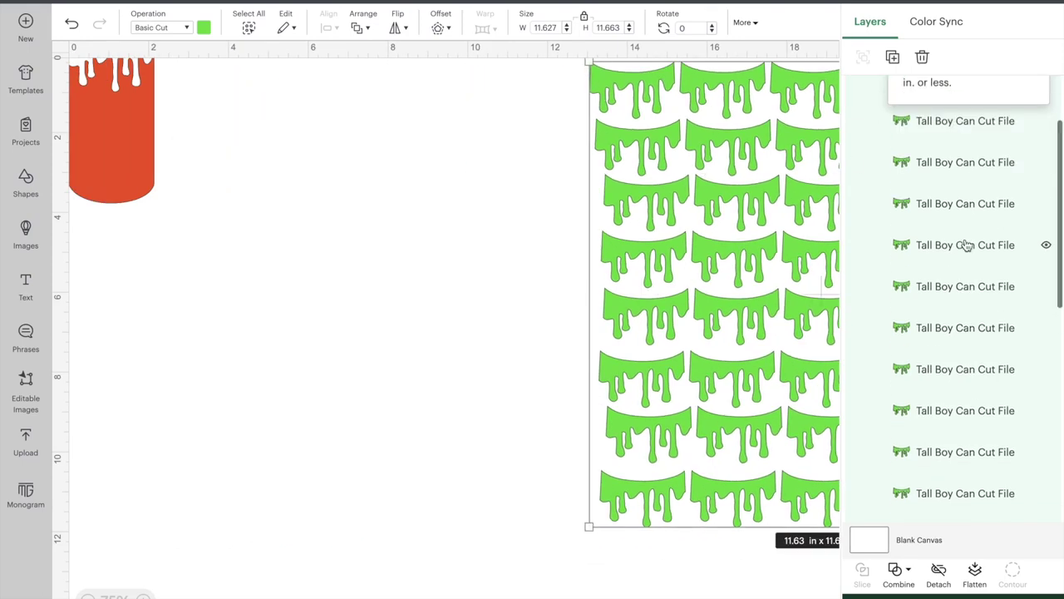
{"action": "scroll", "coordinate": [907, 360], "scroll_direction": "down", "scroll_amount": 2}
{"action": "left_click", "coordinate": [926, 451]}
{"action": "left_click", "coordinate": [926, 328]}
{"action": "scroll", "coordinate": [953, 221], "scroll_direction": "up", "scroll_amount": 15}
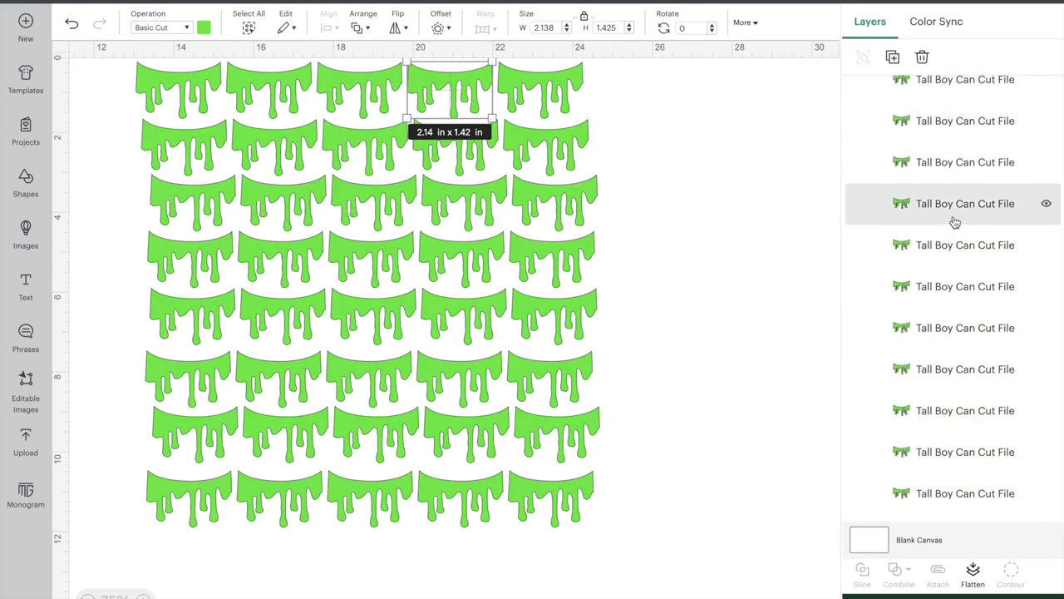
{"action": "left_click", "coordinate": [1030, 95]}
{"action": "left_click", "coordinate": [707, 332]}
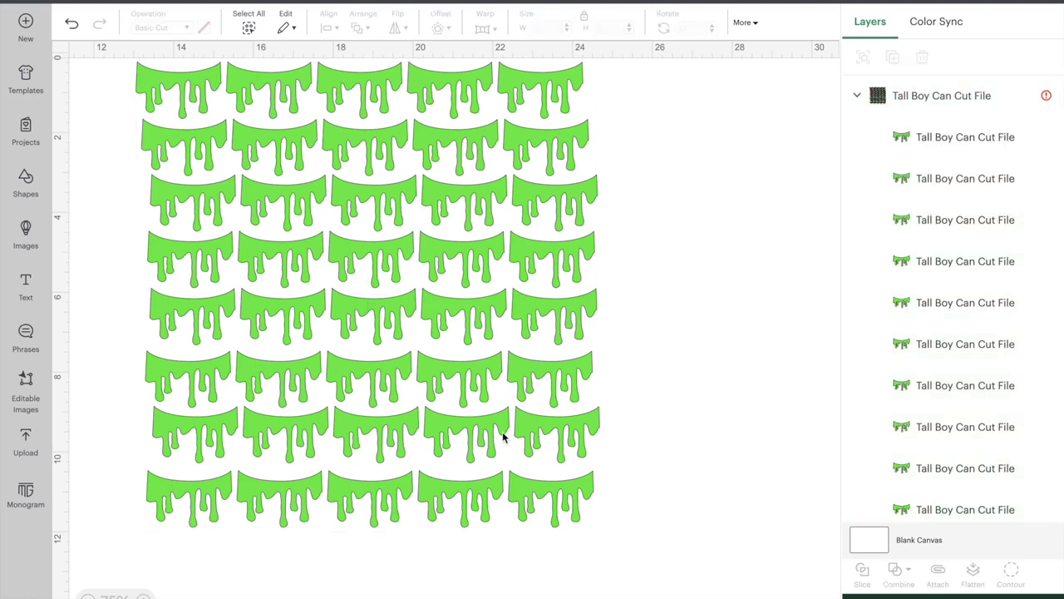
Step: Detach the drips and move the bottom row up to about y 10.12 in
{"action": "left_click", "coordinate": [503, 435]}
{"action": "left_click", "coordinate": [938, 573]}
{"action": "left_click_drag", "start_coordinate": [661, 494], "coordinate": [125, 506]}
{"action": "left_click_drag", "start_coordinate": [375, 512], "coordinate": [376, 499]}
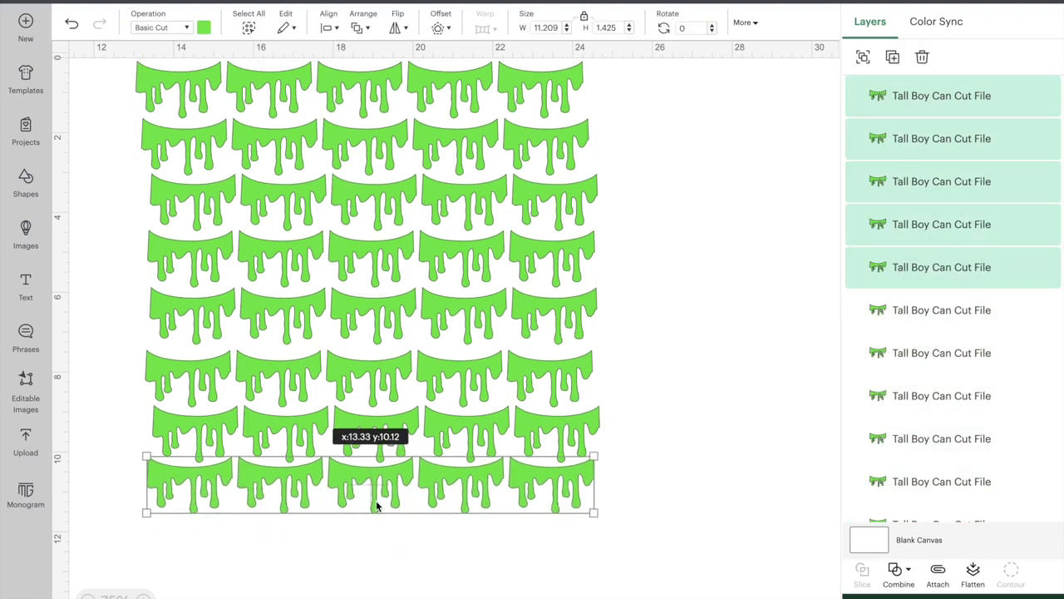
Step: Shift the top row of drips slightly down towards the second row and reattach all the drips
{"action": "left_click_drag", "start_coordinate": [697, 582], "coordinate": [183, 105]}
{"action": "left_click", "coordinate": [723, 525]}
{"action": "left_click_drag", "start_coordinate": [624, 104], "coordinate": [178, 62]}
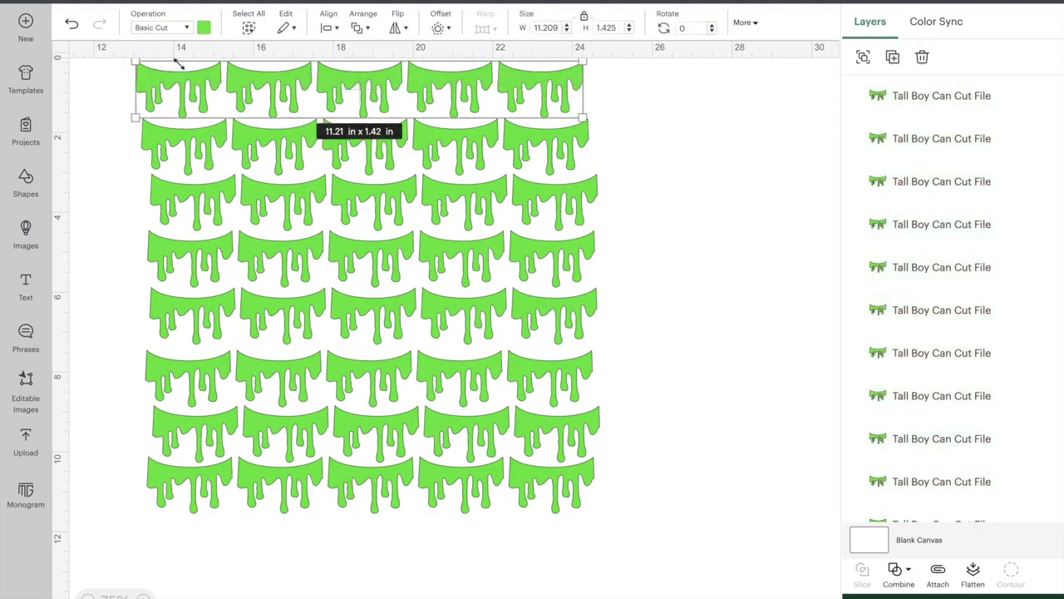
{"action": "left_click_drag", "start_coordinate": [271, 88], "coordinate": [280, 95]}
{"action": "left_click_drag", "start_coordinate": [646, 515], "coordinate": [125, 56]}
{"action": "left_click", "coordinate": [938, 574]}
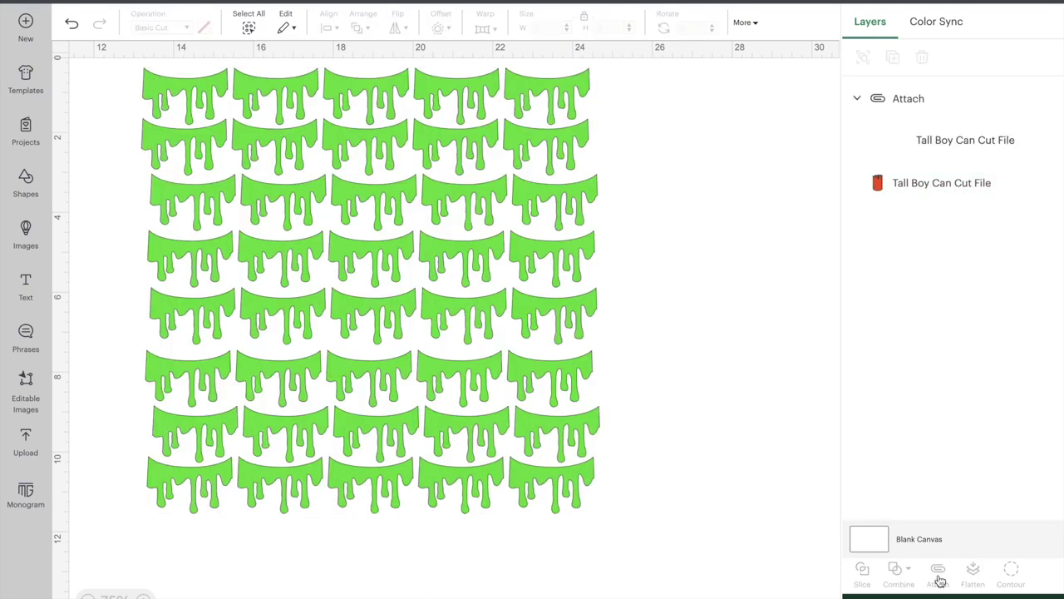
Step: Move the red can body into the open canvas area and set its operation to Print Then Cut
{"action": "scroll", "coordinate": [272, 247], "scroll_direction": "left", "scroll_amount": 5}
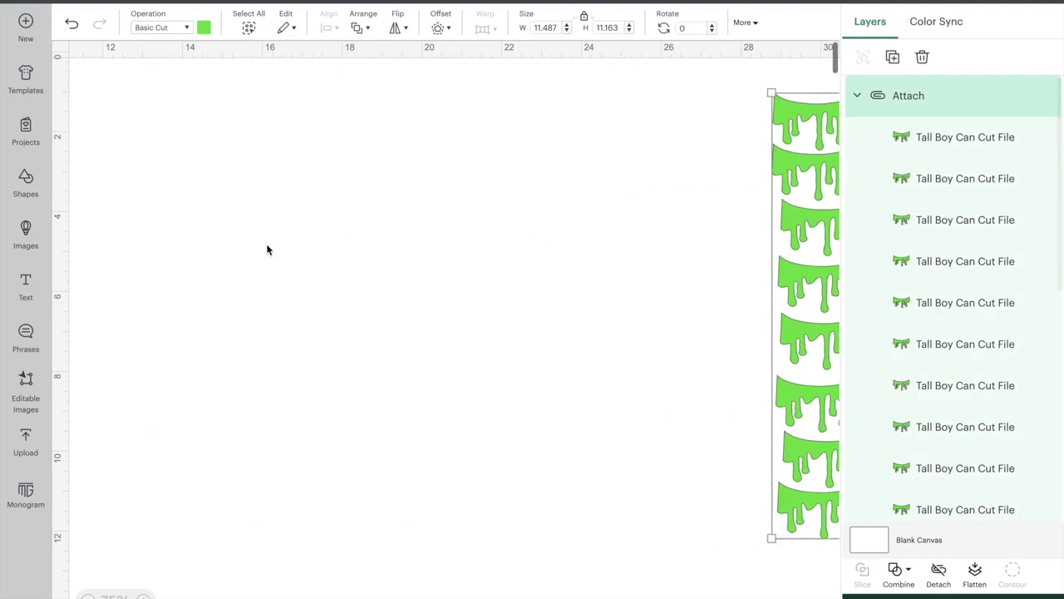
{"action": "left_click_drag", "start_coordinate": [152, 90], "coordinate": [356, 241]}
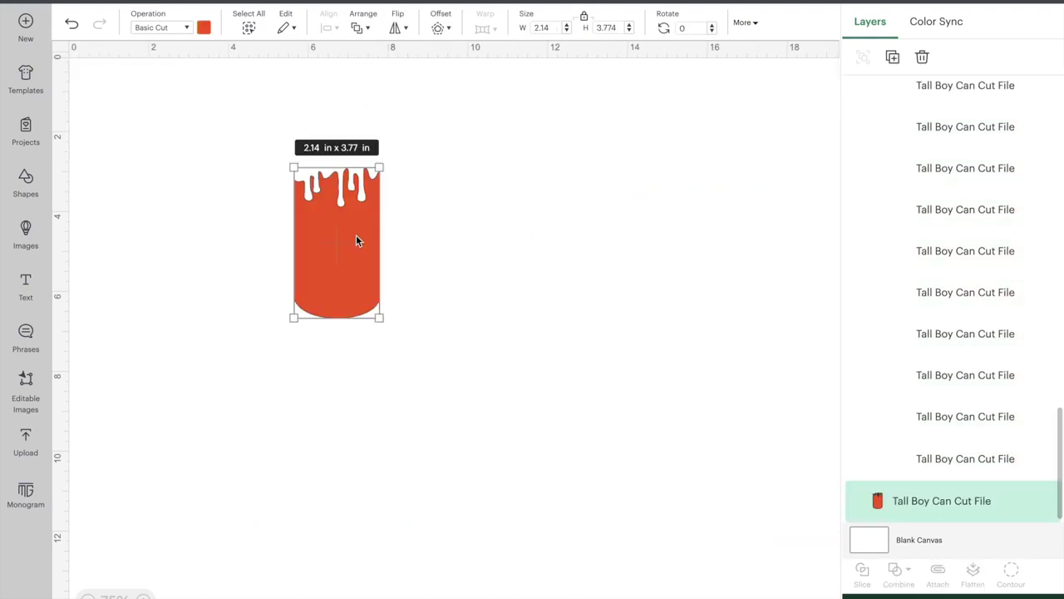
{"action": "left_click", "coordinate": [185, 28]}
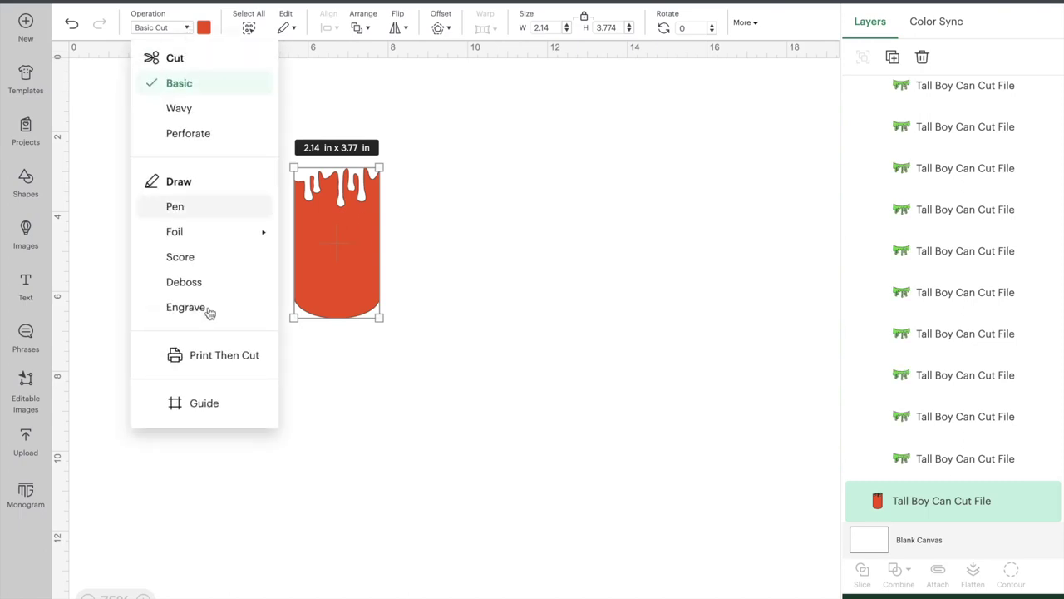
{"action": "left_click", "coordinate": [196, 357]}
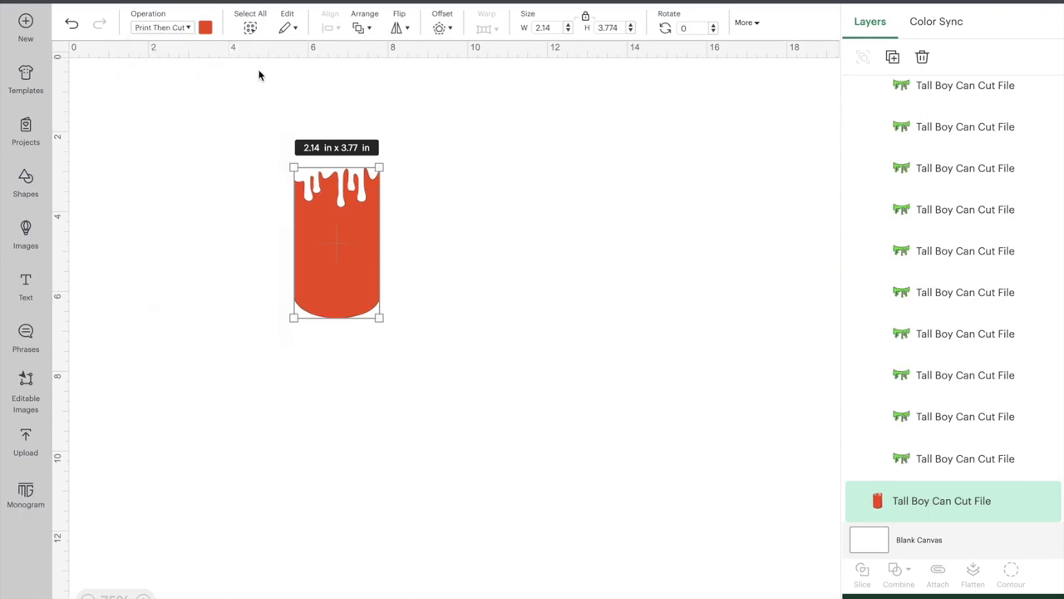
{"action": "left_click", "coordinate": [145, 137]}
Step: Search the uploaded images for "dr pepper" and add the Dr Pepper Zero can image to the canvas
{"action": "left_click", "coordinate": [27, 438]}
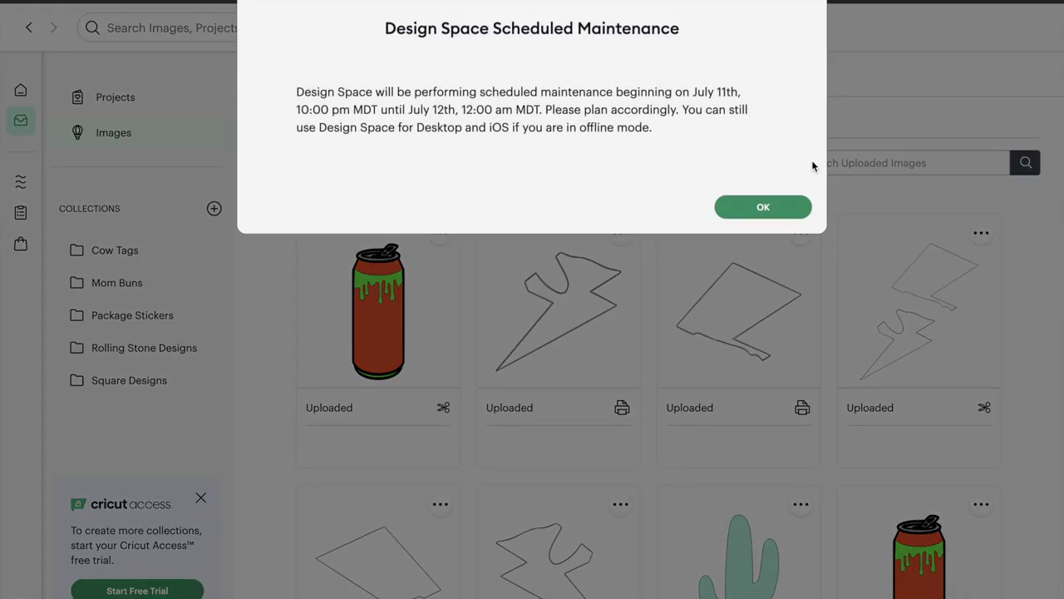
{"action": "left_click", "coordinate": [755, 208]}
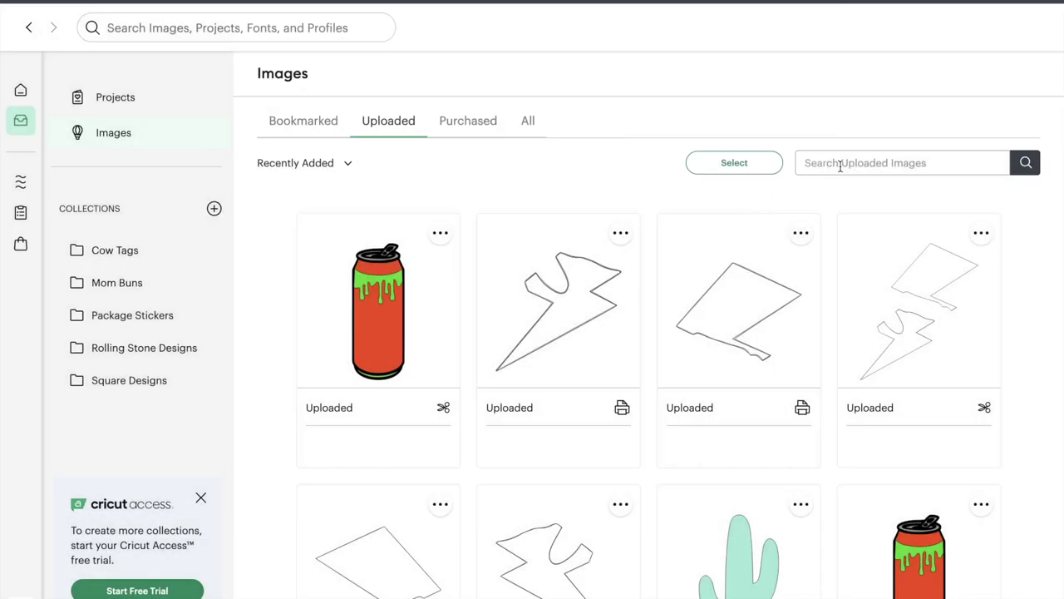
{"action": "key", "text": "Return"}
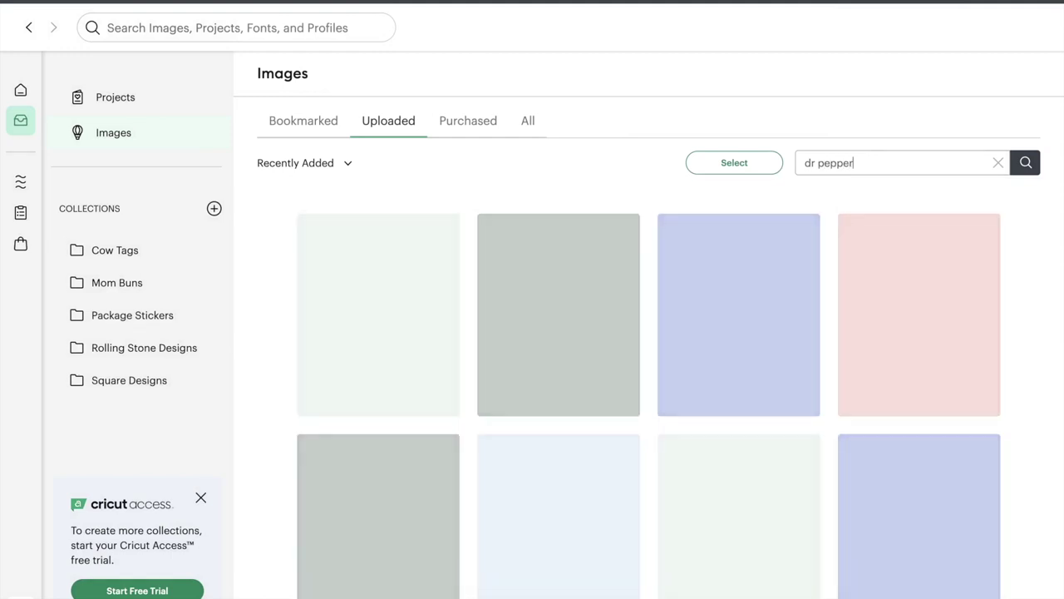
{"action": "left_click", "coordinate": [556, 359]}
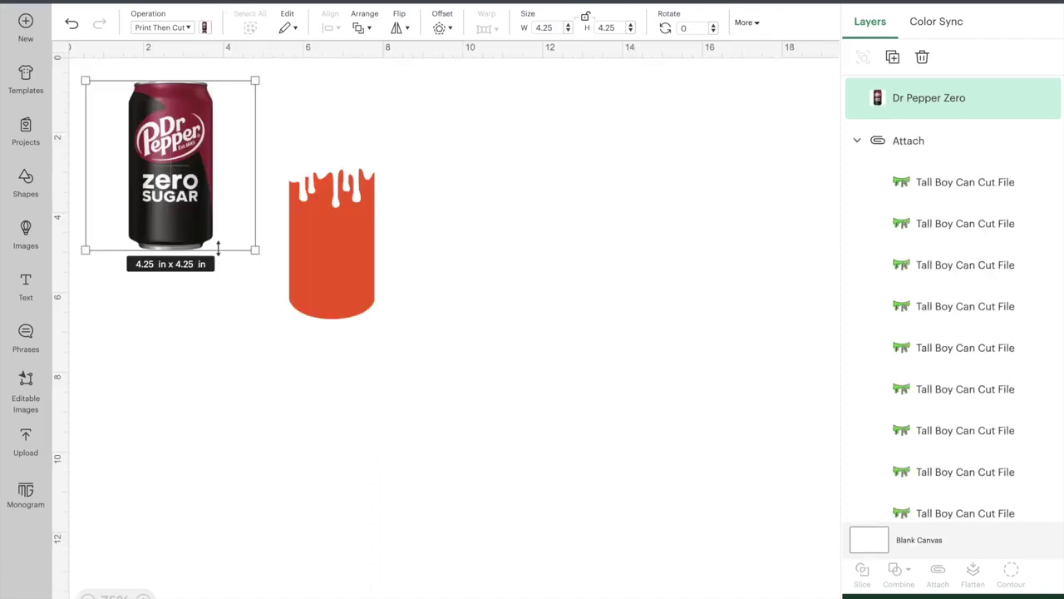
Step: Move the Dr Pepper Zero can over the red can body, send it to the back and enlarge it to about 4.51 in
{"action": "left_click_drag", "start_coordinate": [180, 194], "coordinate": [343, 278]}
{"action": "right_click", "coordinate": [336, 266]}
{"action": "left_click", "coordinate": [374, 387]}
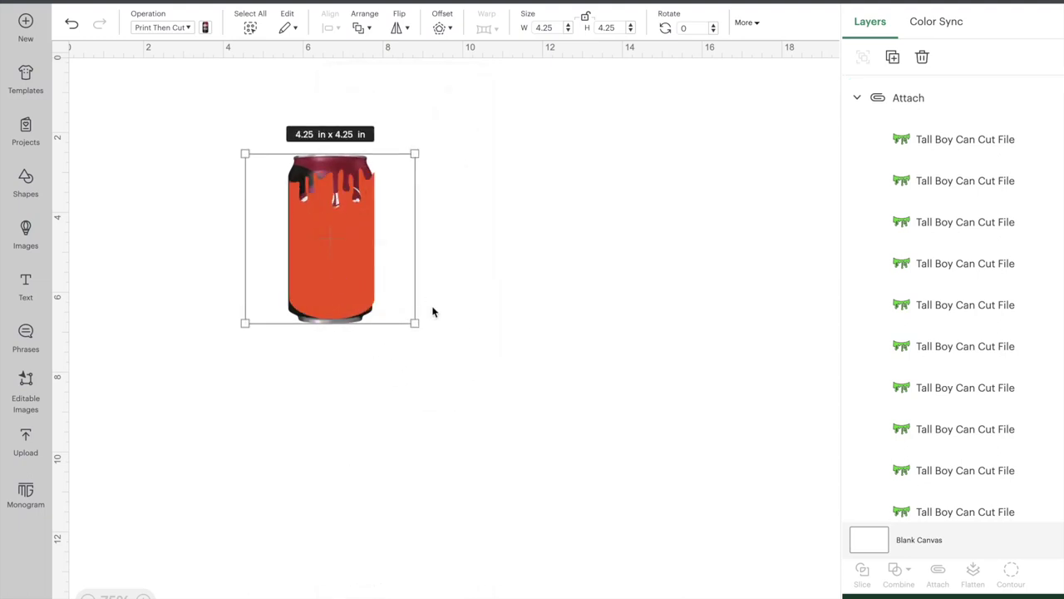
{"action": "left_click_drag", "start_coordinate": [414, 323], "coordinate": [396, 303]}
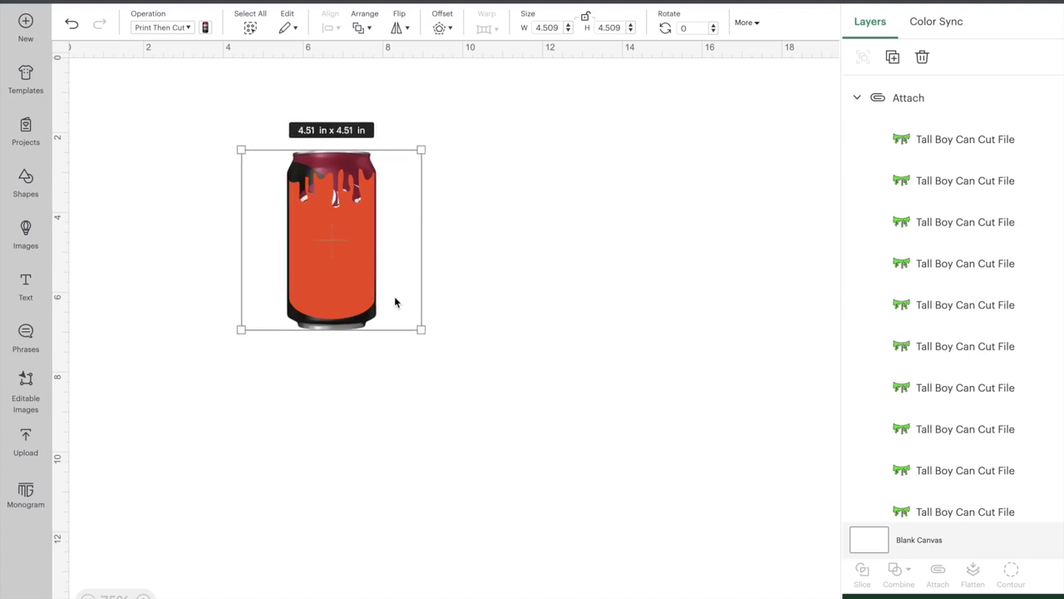
Step: Select the red can body together with the Dr Pepper Zero image behind it and slice them
{"action": "left_click_drag", "start_coordinate": [527, 284], "coordinate": [210, 260]}
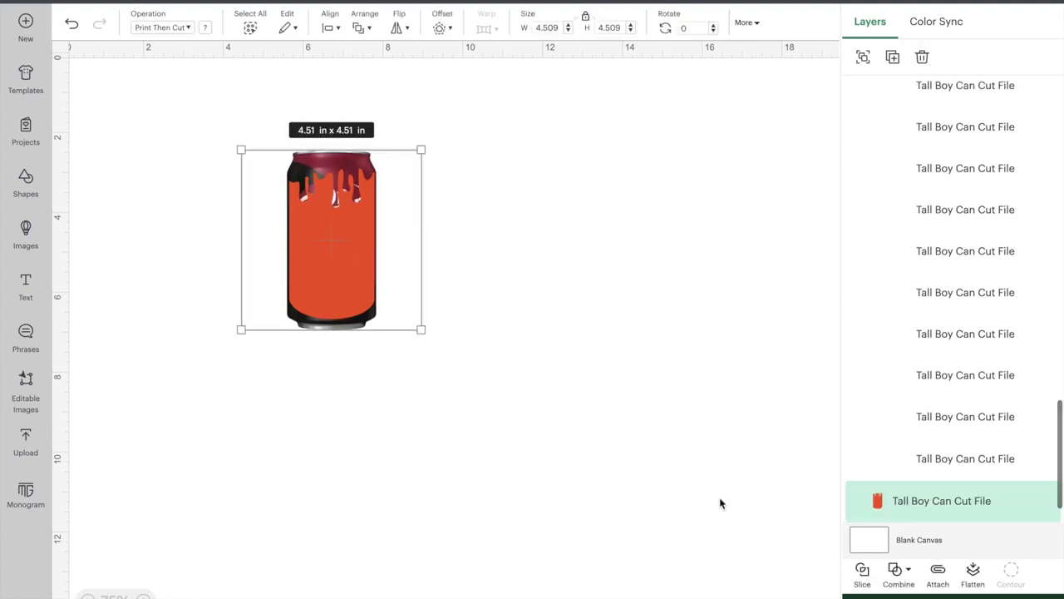
{"action": "left_click", "coordinate": [682, 466]}
{"action": "left_click", "coordinate": [342, 280]}
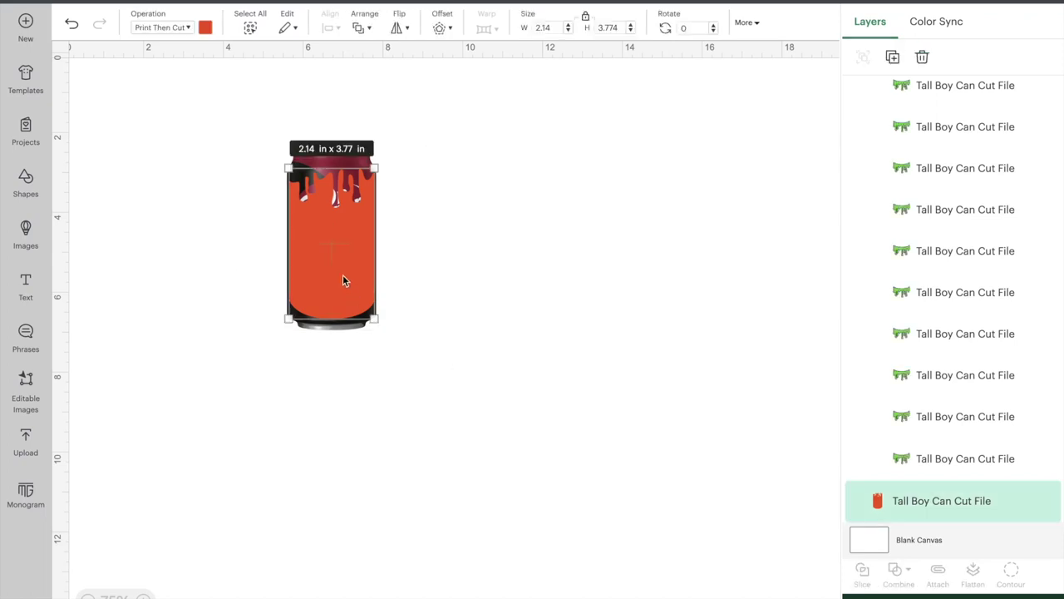
{"action": "left_click", "coordinate": [353, 335]}
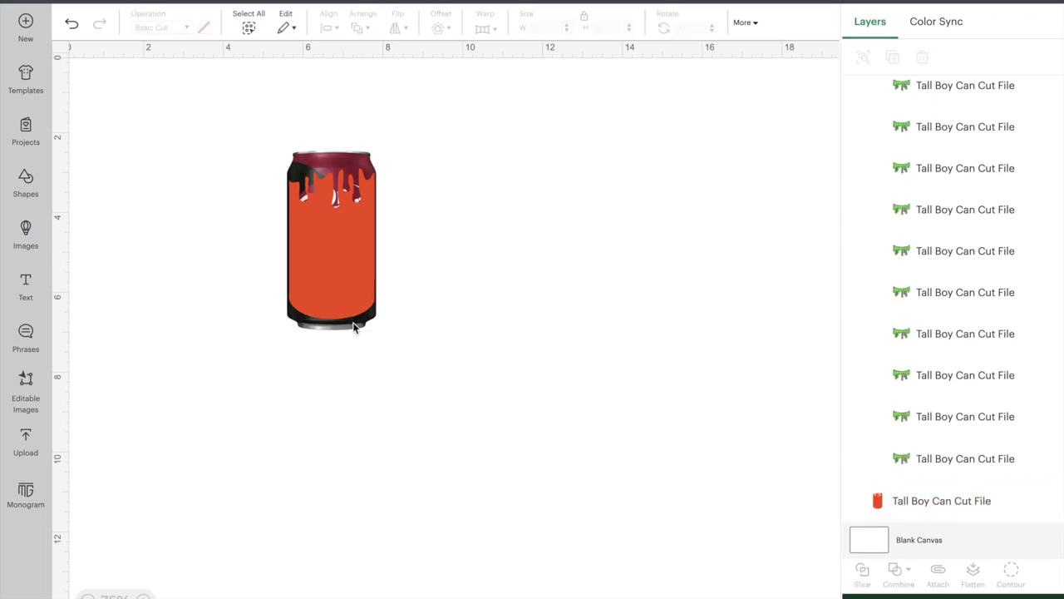
{"action": "left_click", "coordinate": [353, 323]}
{"action": "left_click", "coordinate": [335, 269], "text": "shift"}
{"action": "left_click_drag", "start_coordinate": [471, 275], "coordinate": [191, 252]}
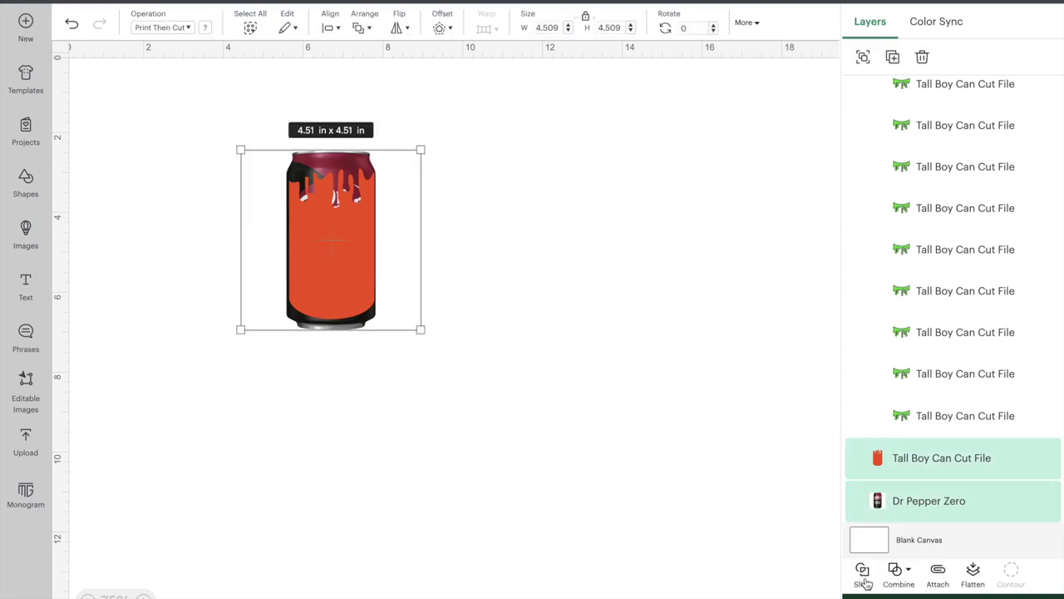
{"action": "left_click", "coordinate": [453, 426]}
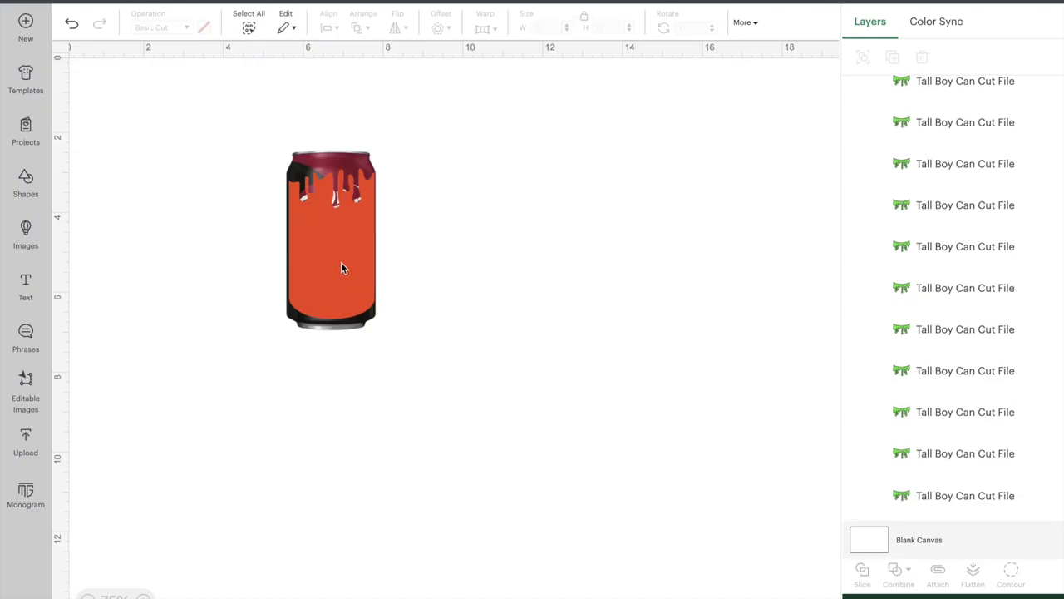
Step: Separate the slice pieces, delete the leftover outer can, and place the red body beside the Dr Pepper drip body
{"action": "left_click_drag", "start_coordinate": [340, 268], "coordinate": [166, 275]}
{"action": "left_click_drag", "start_coordinate": [333, 235], "coordinate": [570, 199]}
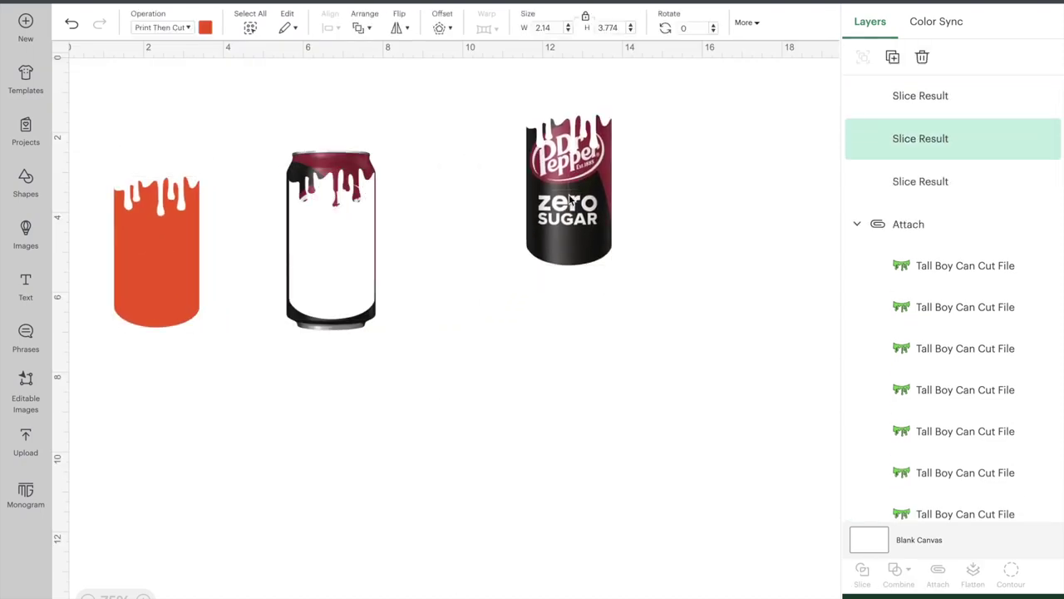
{"action": "left_click", "coordinate": [333, 177]}
{"action": "key", "text": "Delete"}
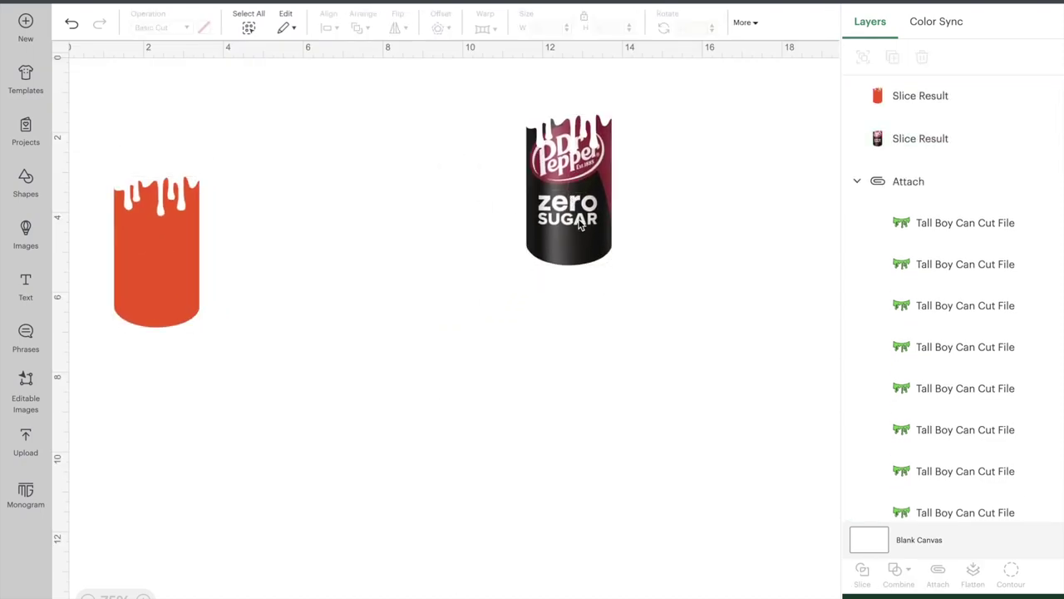
{"action": "left_click_drag", "start_coordinate": [581, 225], "coordinate": [434, 227]}
{"action": "left_click_drag", "start_coordinate": [166, 227], "coordinate": [276, 178]}
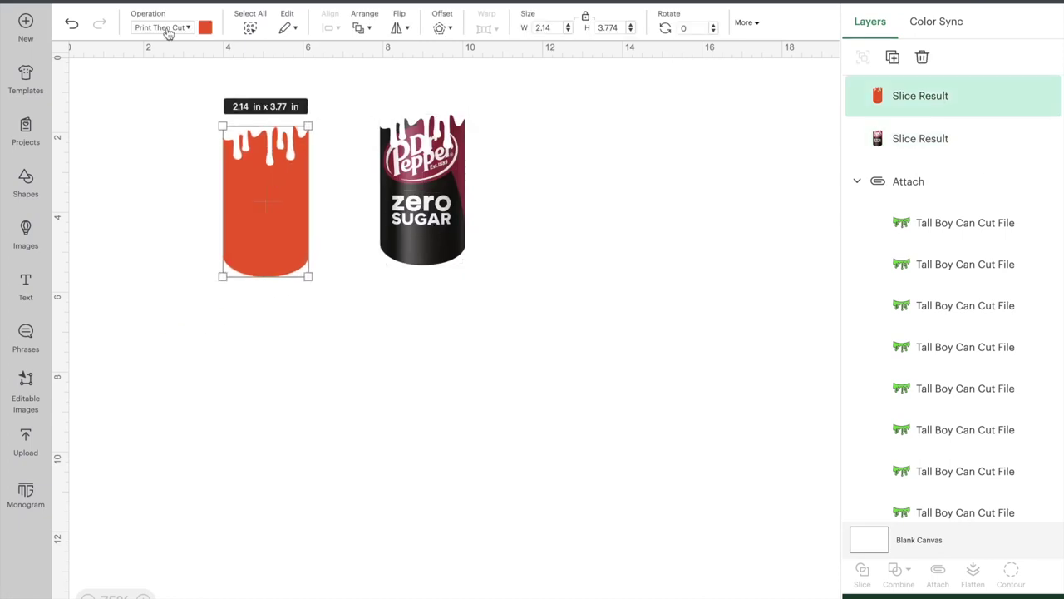
Step: Change the red can body's print type to Pattern and fill it with the multicolor vertical stripe pattern
{"action": "left_click", "coordinate": [208, 30]}
{"action": "left_click", "coordinate": [268, 83]}
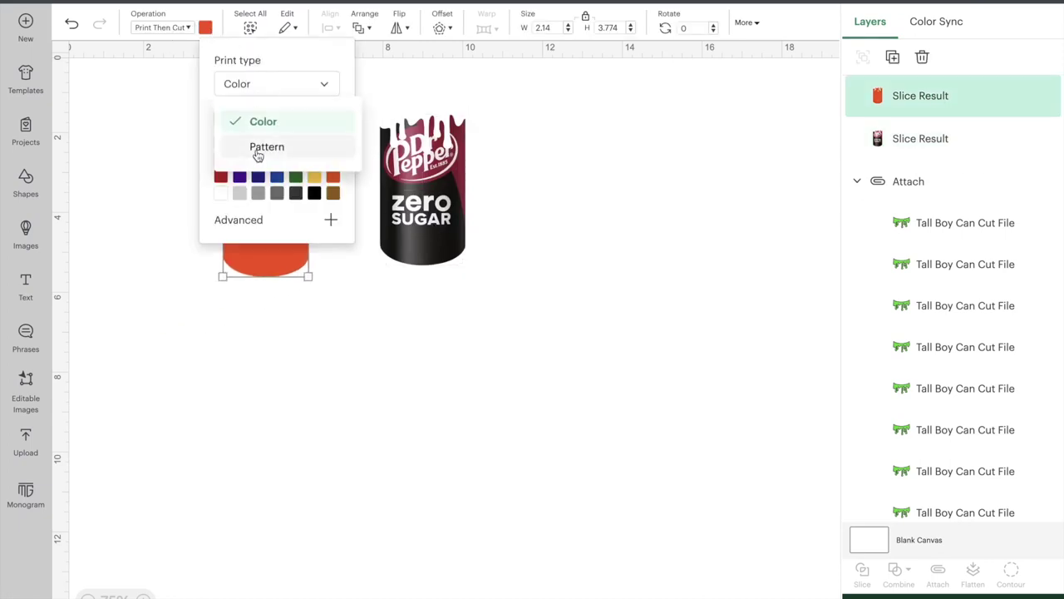
{"action": "left_click", "coordinate": [259, 148]}
{"action": "scroll", "coordinate": [277, 232], "scroll_direction": "down", "scroll_amount": 5}
{"action": "scroll", "coordinate": [277, 232], "scroll_direction": "up", "scroll_amount": 5}
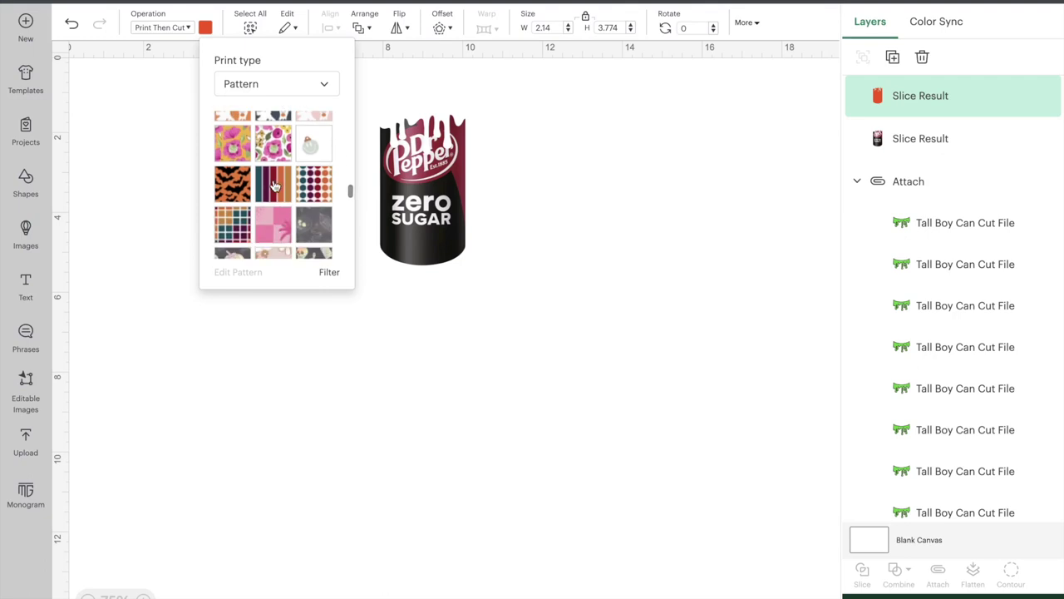
{"action": "left_click", "coordinate": [304, 372]}
{"action": "left_click", "coordinate": [268, 228]}
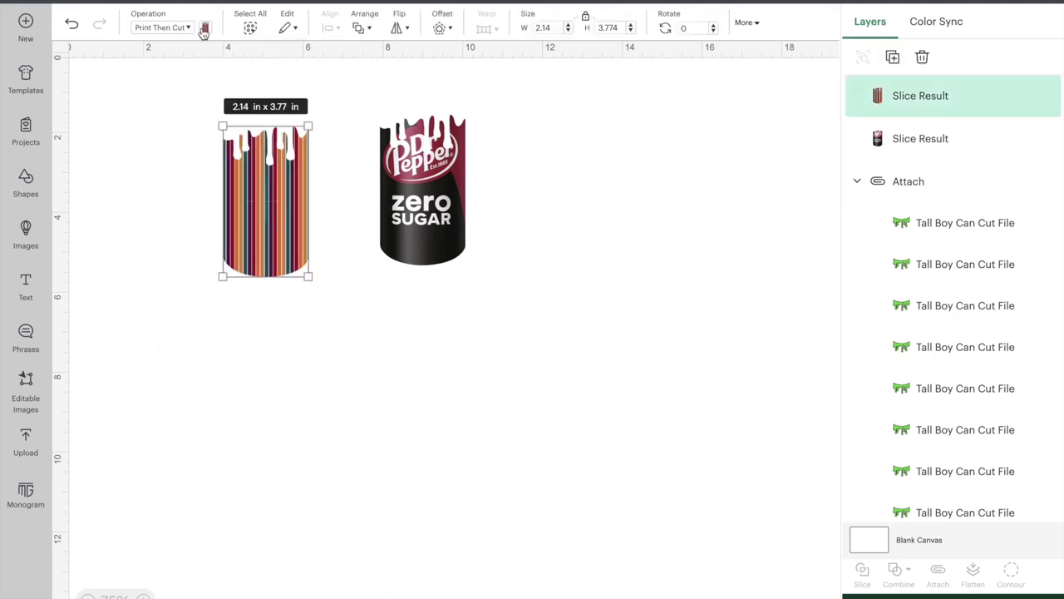
Step: Set the stripe pattern's scale to 222 on the can body
{"action": "left_click", "coordinate": [204, 28]}
{"action": "left_click", "coordinate": [228, 272]}
{"action": "left_click_drag", "start_coordinate": [735, 102], "coordinate": [761, 107]}
{"action": "left_click", "coordinate": [568, 388]}
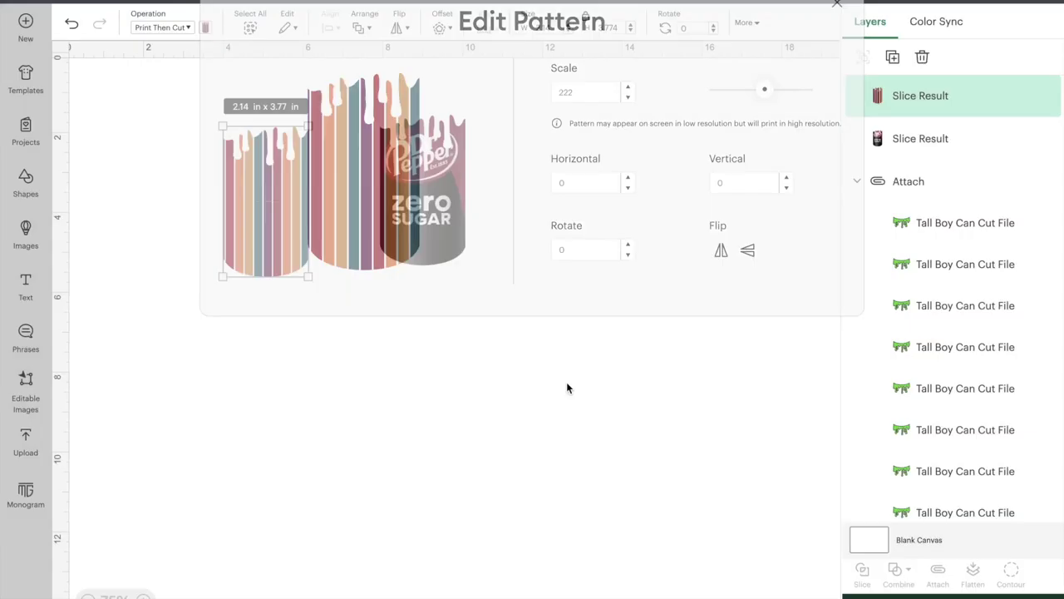
Step: Replace the stripes on the can body with the Halloween BOO, bat and pumpkin pattern
{"action": "left_click", "coordinate": [204, 27]}
{"action": "scroll", "coordinate": [296, 210], "scroll_direction": "down", "scroll_amount": 10}
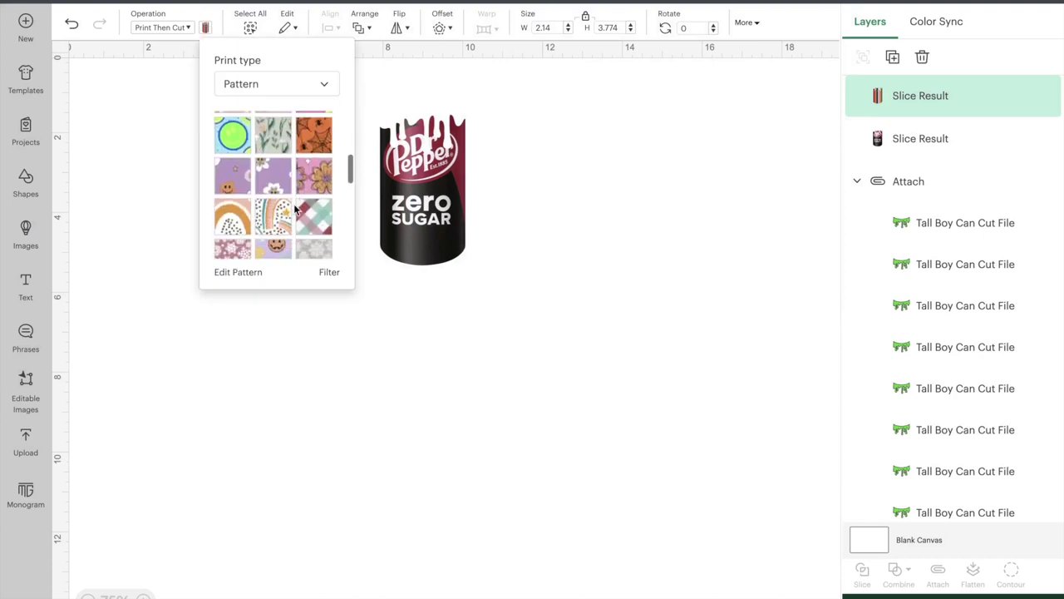
{"action": "scroll", "coordinate": [297, 203], "scroll_direction": "down", "scroll_amount": 5}
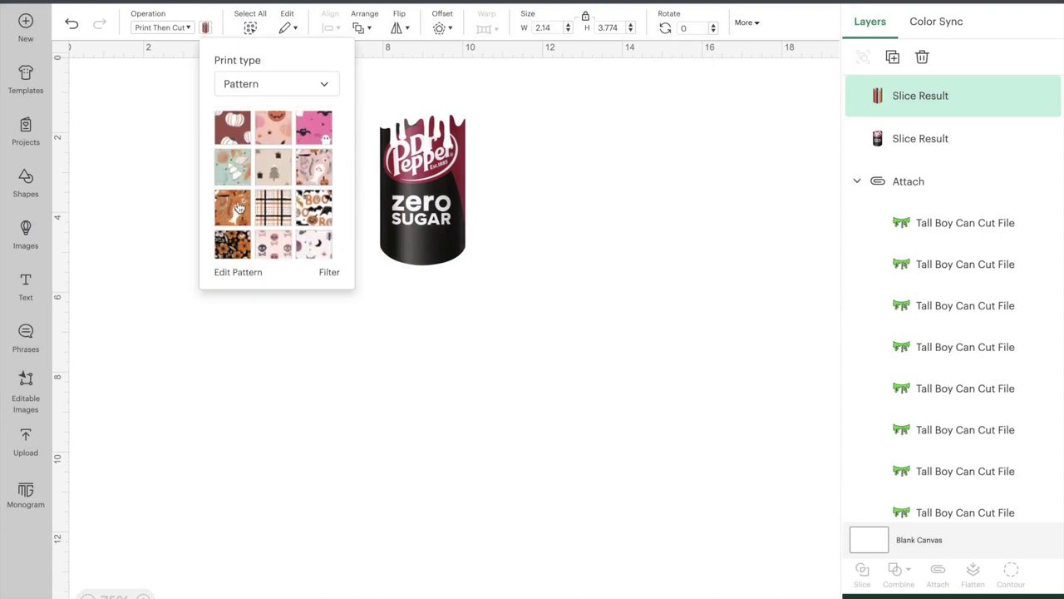
{"action": "left_click", "coordinate": [269, 331]}
{"action": "left_click", "coordinate": [264, 192]}
Step: Set the Halloween pattern's scale to 268 on the can body
{"action": "left_click", "coordinate": [204, 28]}
{"action": "left_click", "coordinate": [237, 272]}
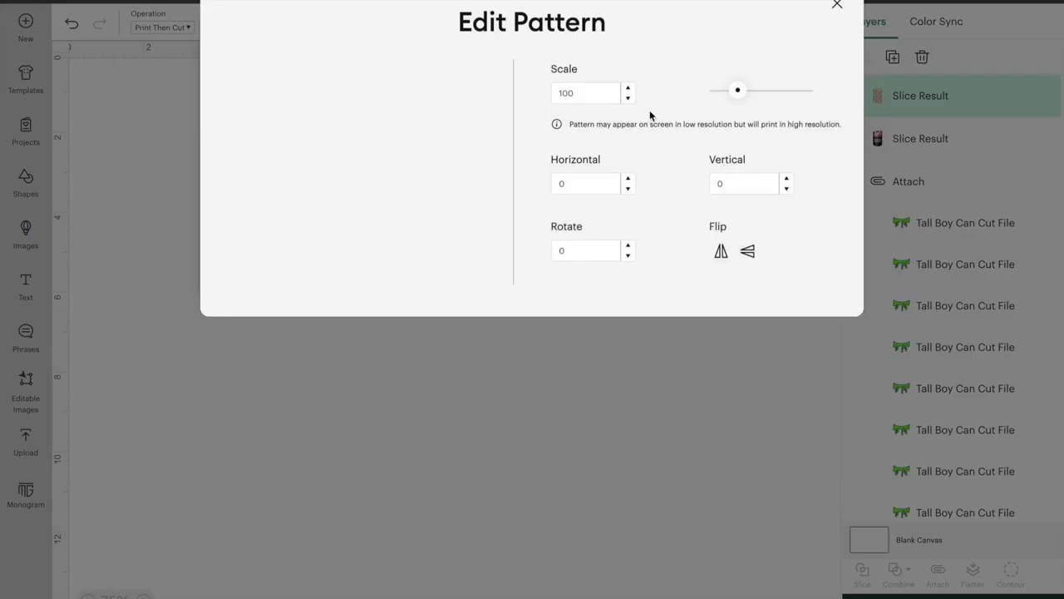
{"action": "left_click_drag", "start_coordinate": [738, 102], "coordinate": [775, 105]}
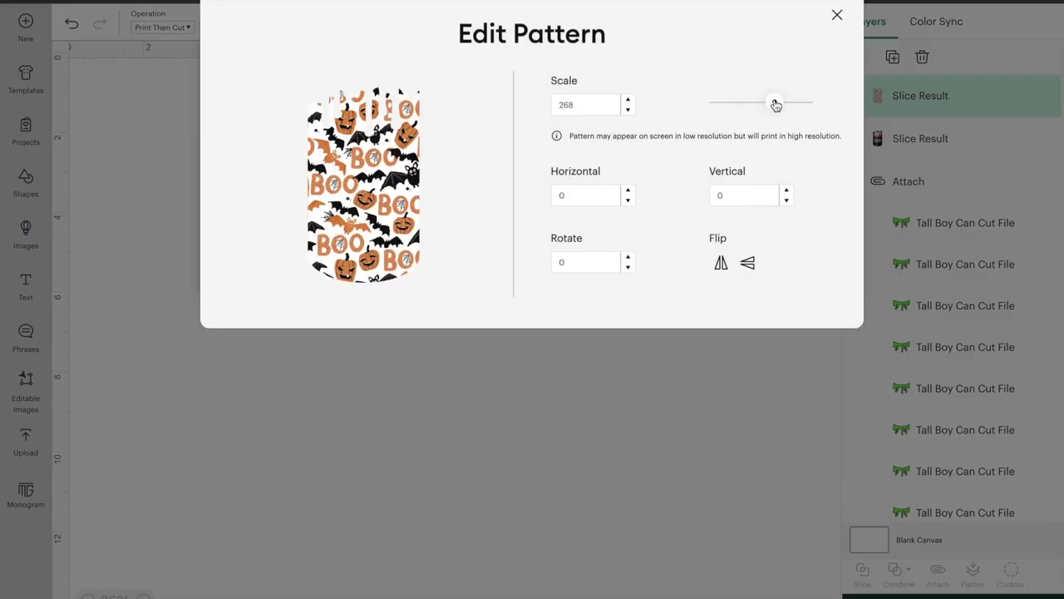
{"action": "left_click", "coordinate": [515, 451]}
Step: Add a square and resize it to 6.752 in wide by 9.25 in high as a page-size guide
{"action": "left_click", "coordinate": [25, 185]}
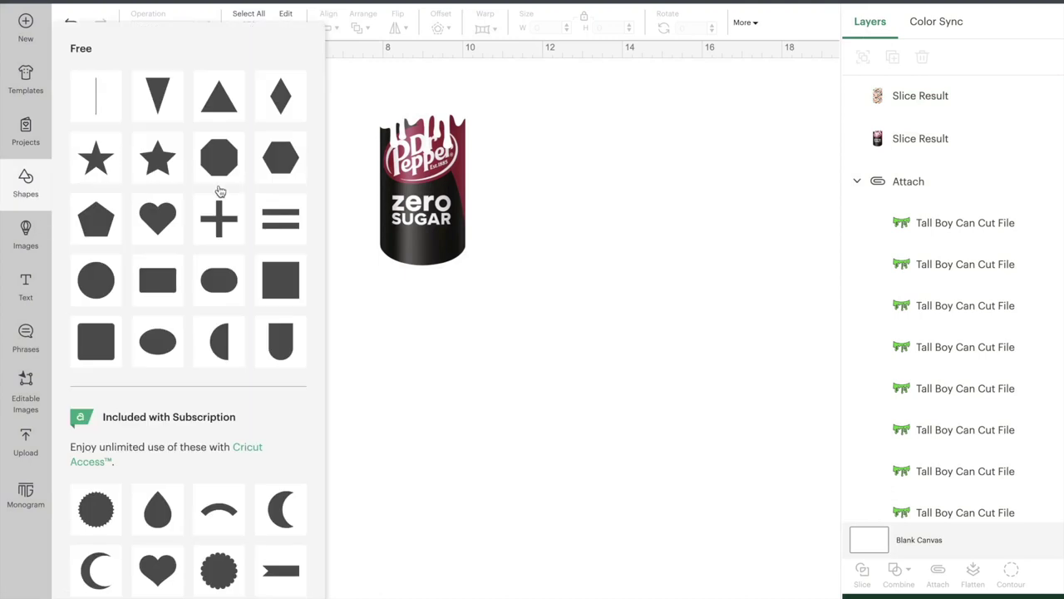
{"action": "left_click", "coordinate": [280, 280]}
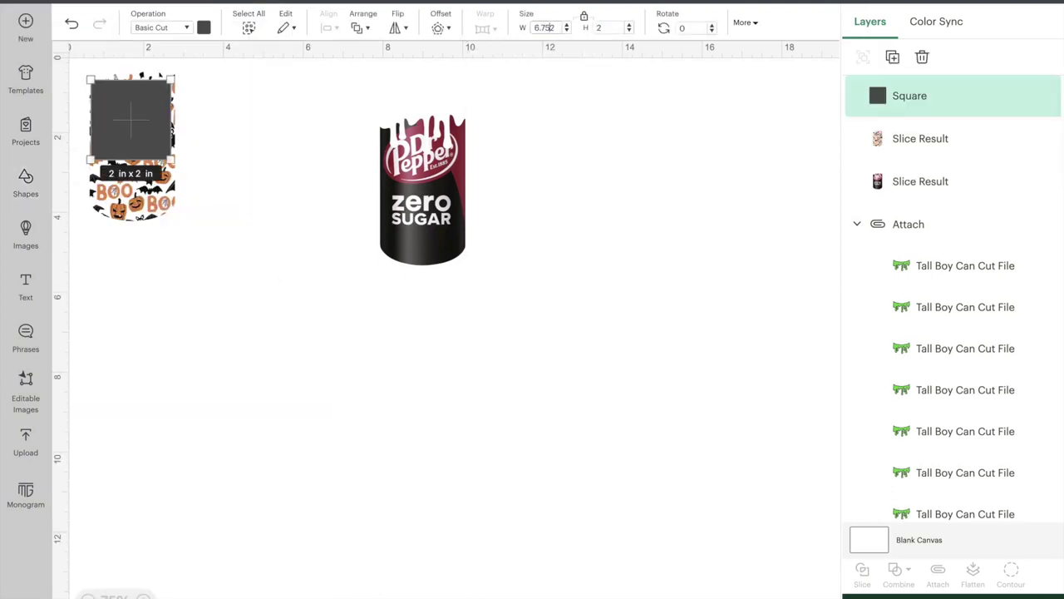
{"action": "type", "text": "5"}
{"action": "key", "text": "Return"}
{"action": "type", "text": "9."}
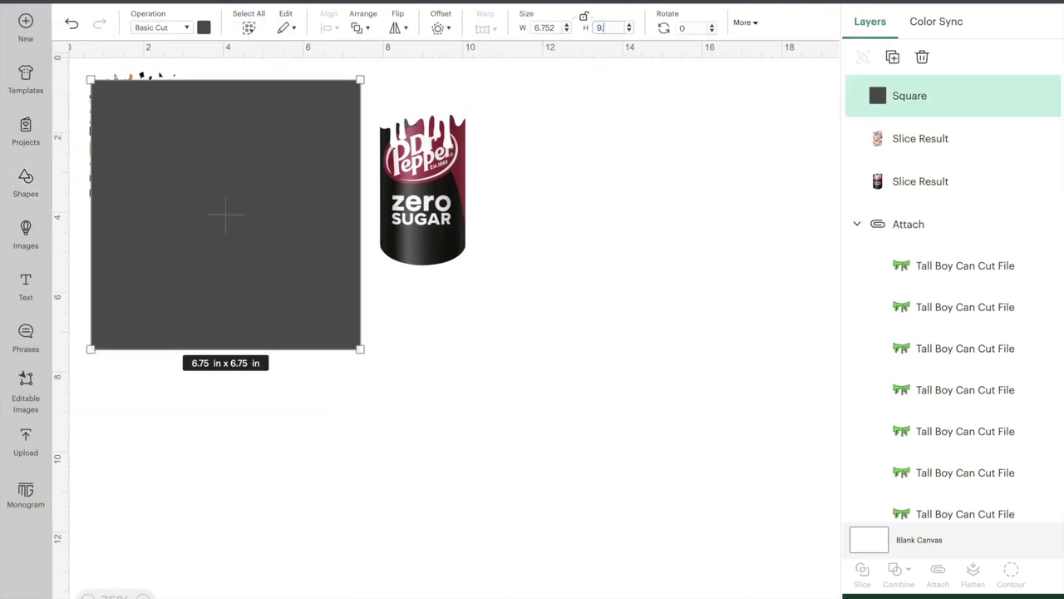
{"action": "type", "text": "25"}
{"action": "key", "text": "Return"}
Step: Send the grey guide rectangle to the back and position it beneath the Halloween can body
{"action": "right_click", "coordinate": [124, 77]}
{"action": "left_click", "coordinate": [178, 385]}
{"action": "left_click_drag", "start_coordinate": [225, 349], "coordinate": [247, 332]}
Step: Place the Dr Pepper body beside the Halloween one and duplicate it to fill two rows of three on the guide
{"action": "left_click_drag", "start_coordinate": [434, 243], "coordinate": [232, 197]}
{"action": "key", "text": "super+v"}
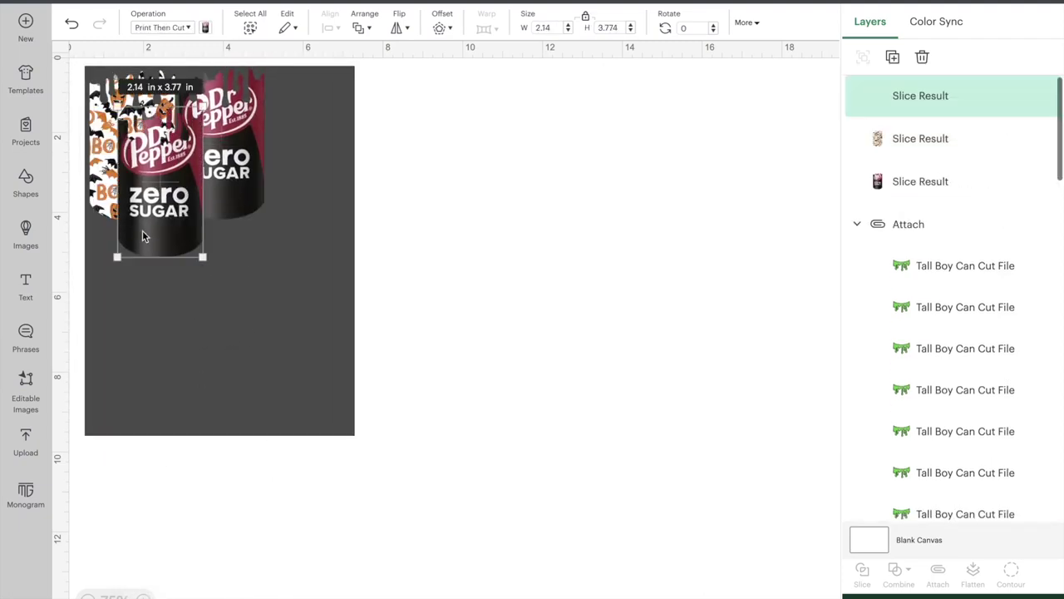
{"action": "left_click_drag", "start_coordinate": [153, 211], "coordinate": [301, 177]}
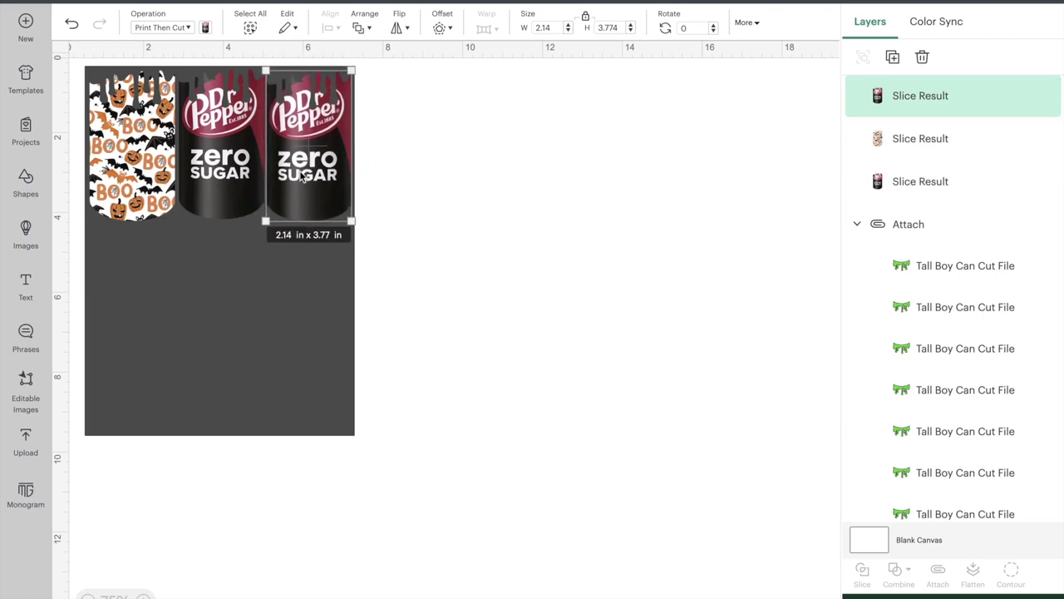
{"action": "key", "text": "ctrl+d"}
{"action": "left_click_drag", "start_coordinate": [198, 225], "coordinate": [308, 296]}
{"action": "key", "text": "ctrl+d"}
{"action": "key", "text": "ctrl+d"}
Step: Move the grey guide rectangle aside into empty canvas and attach the six can bodies together
{"action": "left_click_drag", "start_coordinate": [194, 407], "coordinate": [595, 407]}
{"action": "left_click_drag", "start_coordinate": [394, 380], "coordinate": [79, 86]}
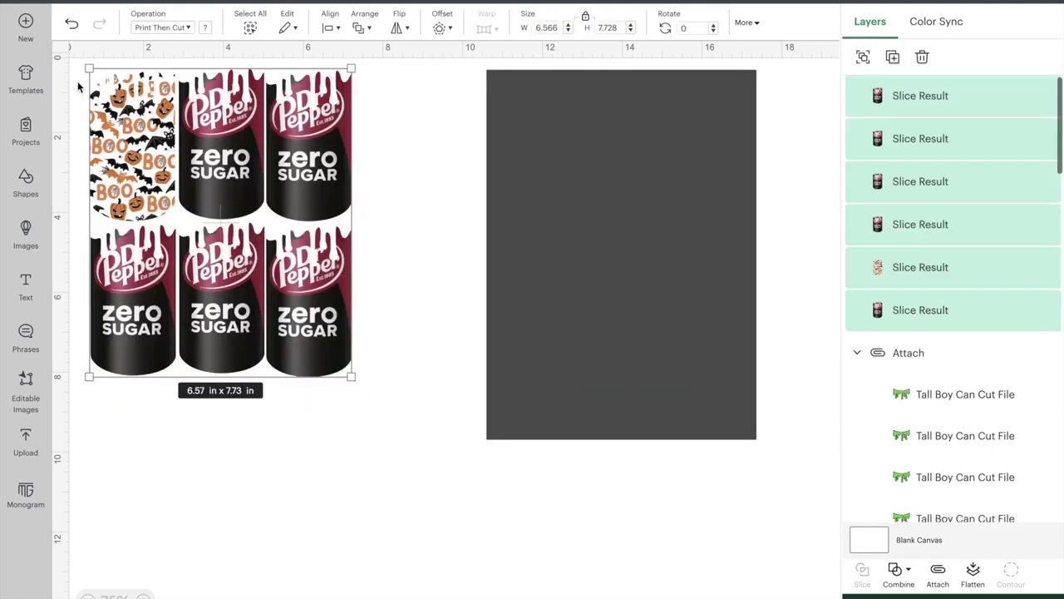
{"action": "left_click", "coordinate": [938, 573]}
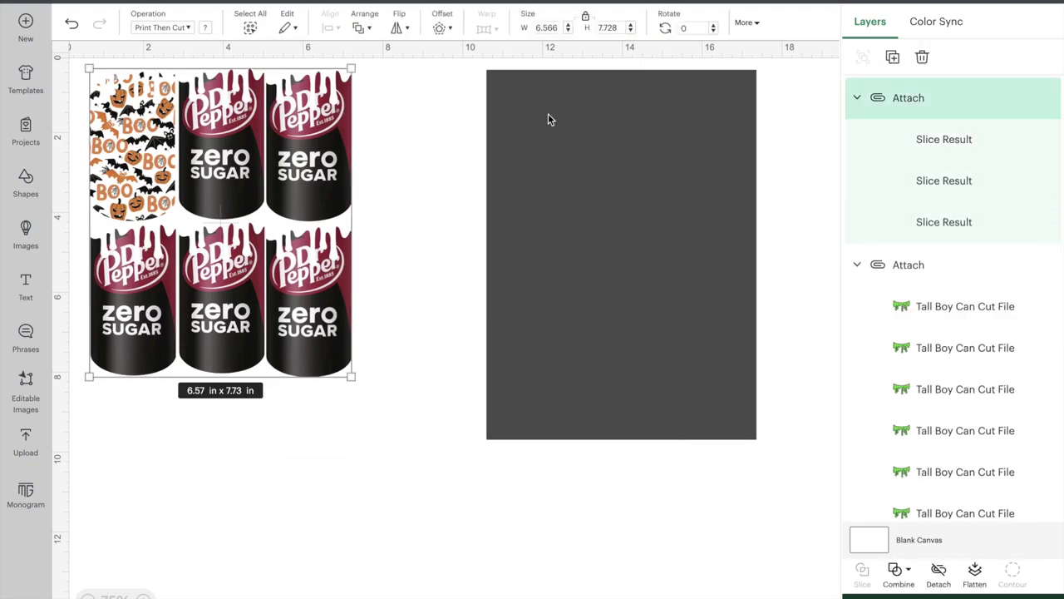
Step: Save the project with the title "E2 Leopard Buffalo Crimson drip can"
{"action": "key", "text": "ctrl+s"}
{"action": "type", "text": "e@"}
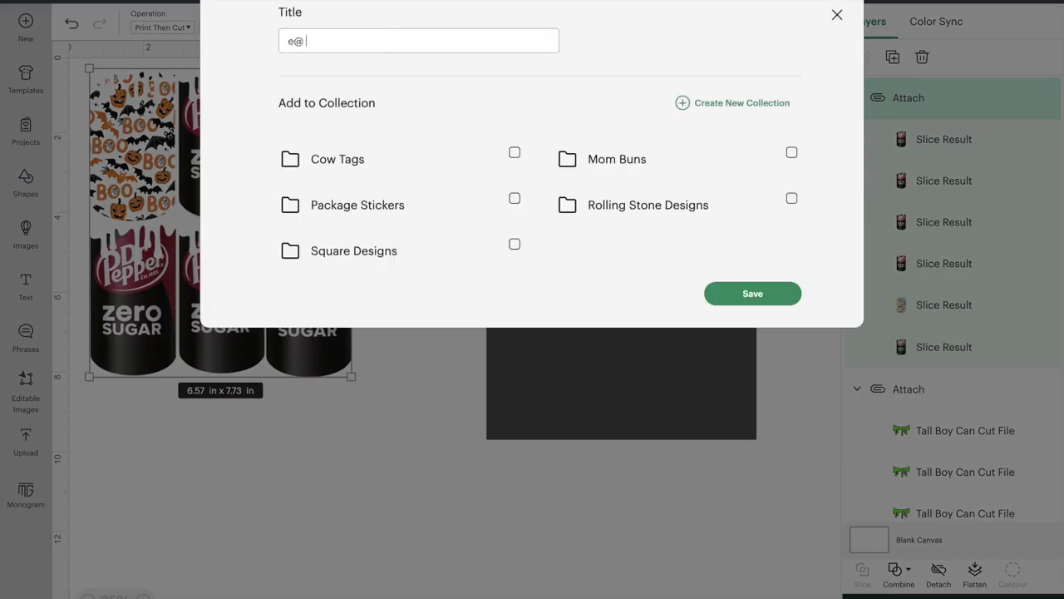
{"action": "key", "text": "BackSpace"}
{"action": "type", "text": "E"}
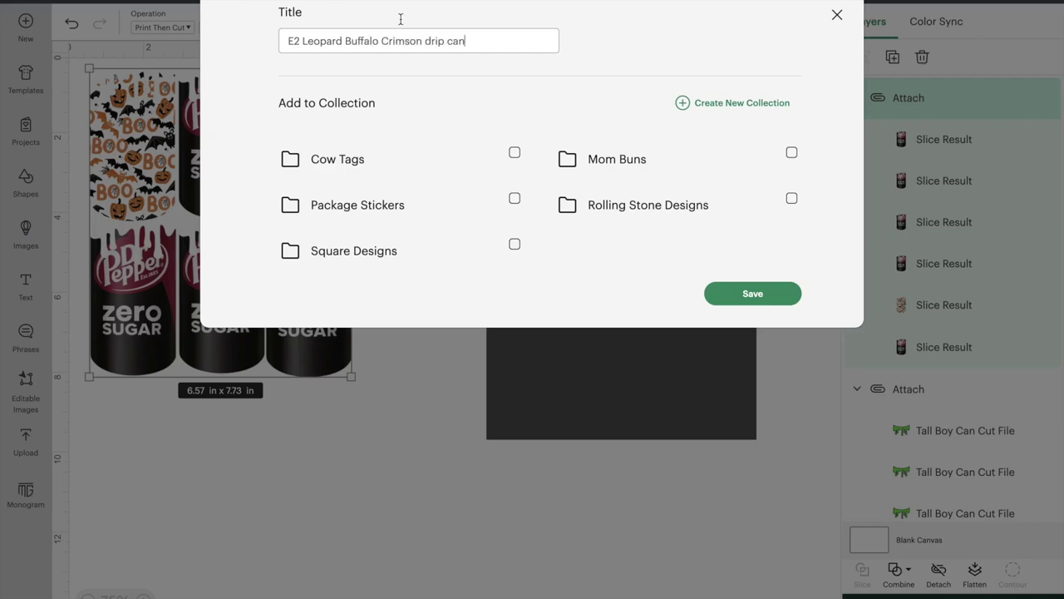
{"action": "left_click", "coordinate": [753, 293]}
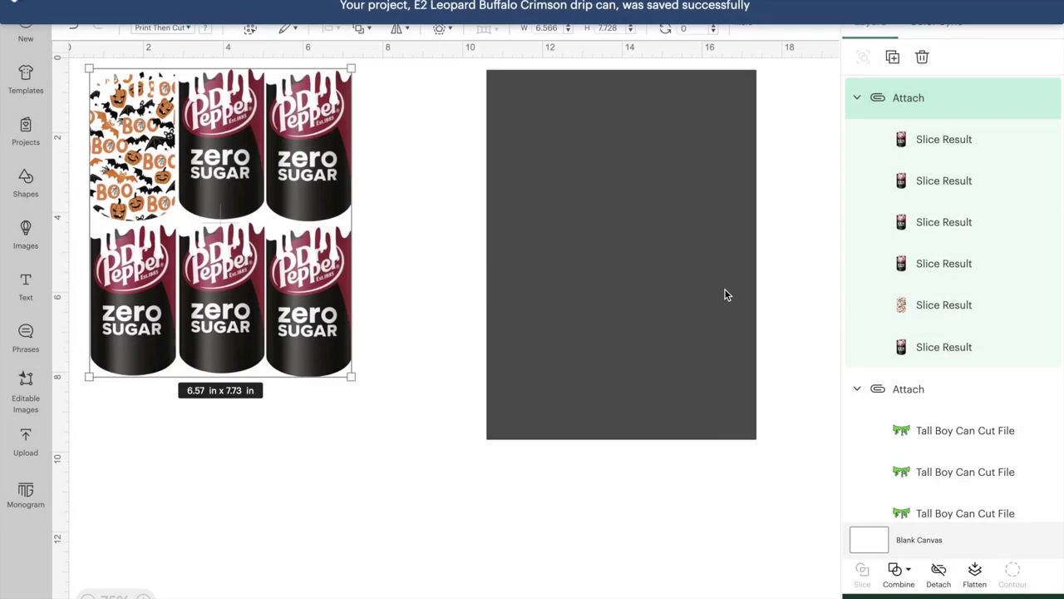
Step: Delete the grey guide rectangle from the canvas
{"action": "left_click", "coordinate": [698, 203]}
{"action": "key", "text": "Delete"}
{"action": "scroll", "coordinate": [680, 308], "scroll_direction": "right", "scroll_amount": 10}
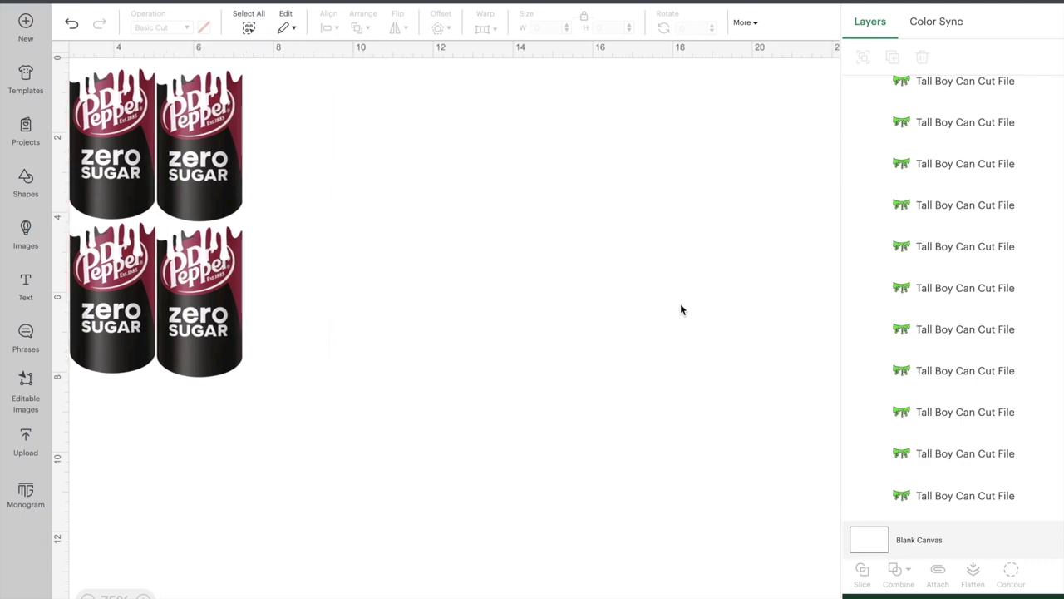
Step: Print the letter-size Print Then Cut sheet on the Workie printer with Add Bleed and Use System Dialog enabled
{"action": "left_click", "coordinate": [285, 299]}
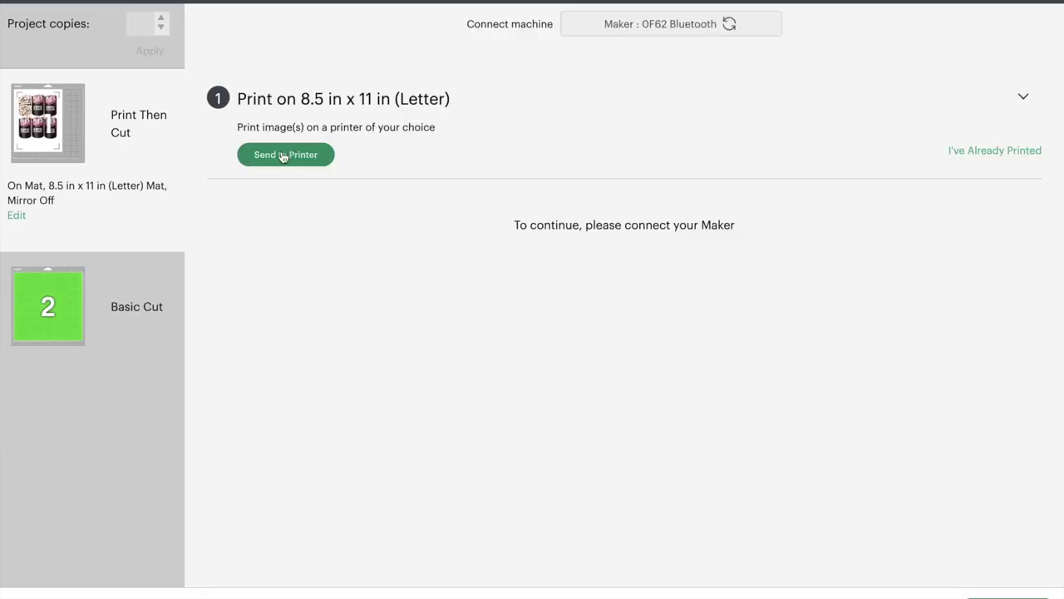
{"action": "left_click", "coordinate": [283, 157]}
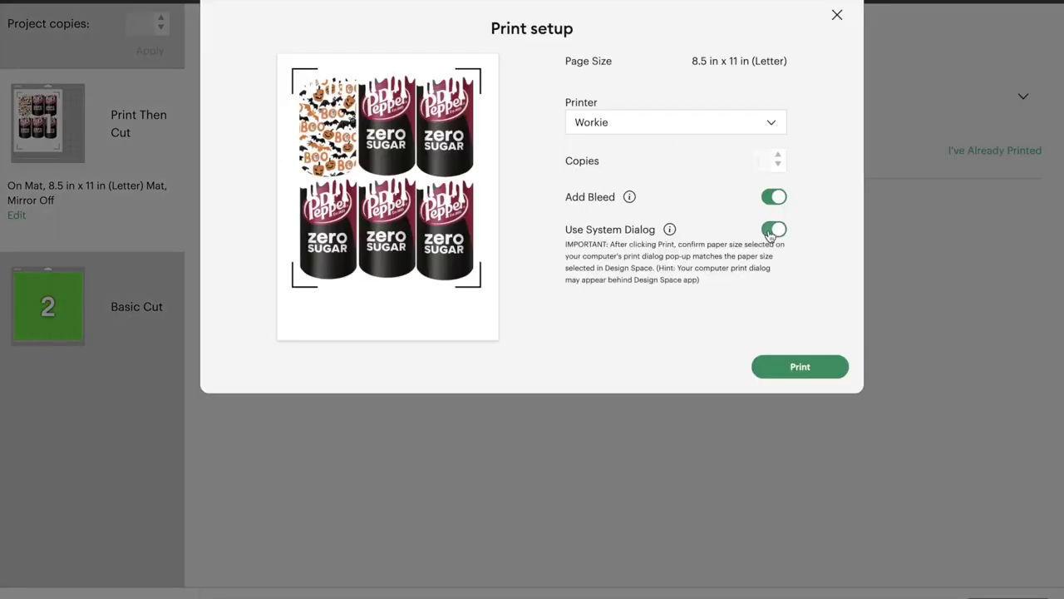
{"action": "left_click", "coordinate": [801, 374]}
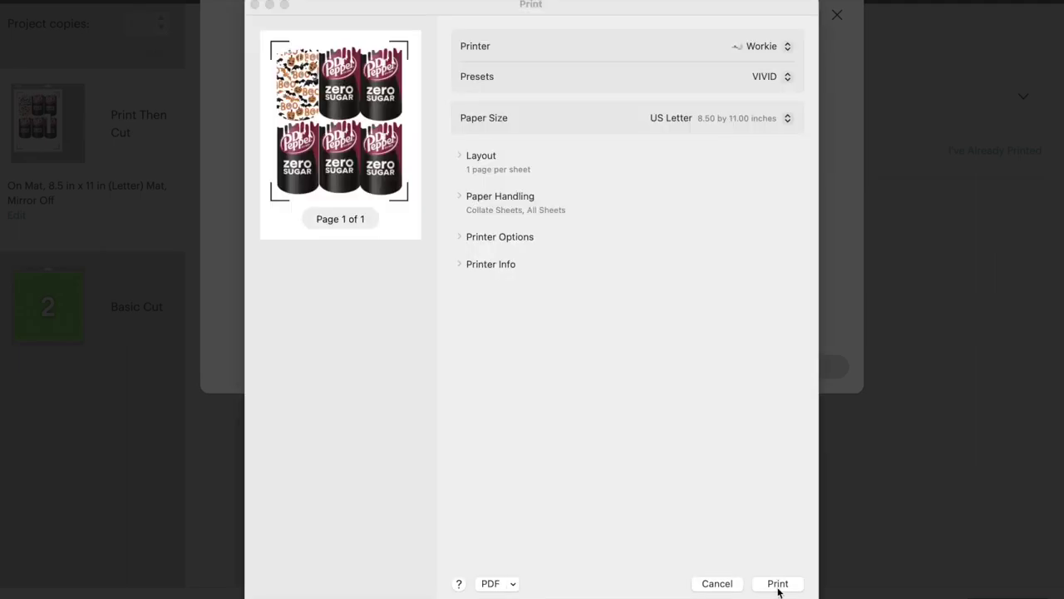
{"action": "left_click", "coordinate": [779, 583]}
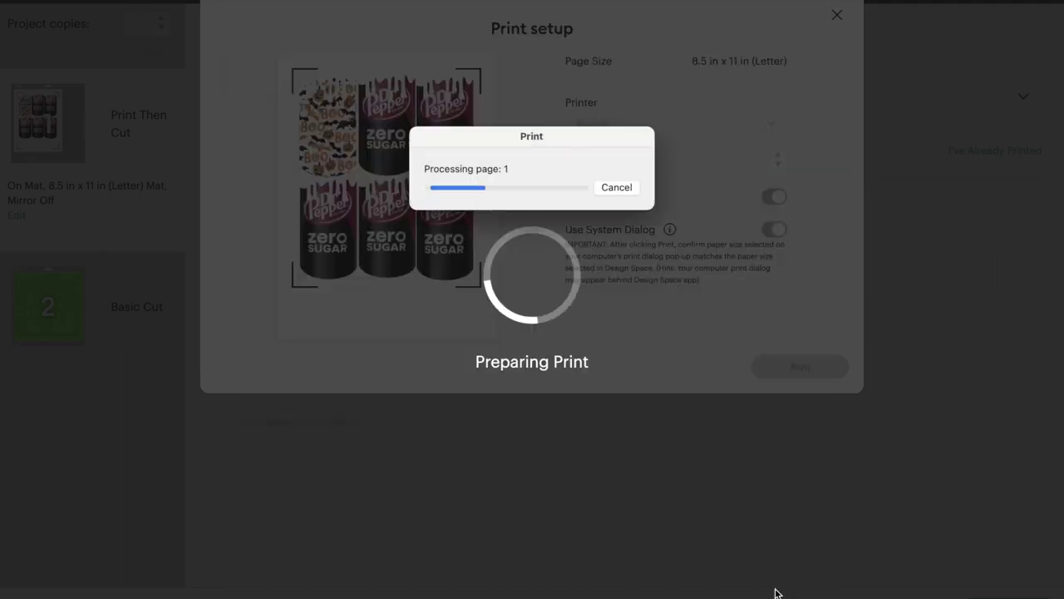
{"action": "left_click", "coordinate": [675, 341]}
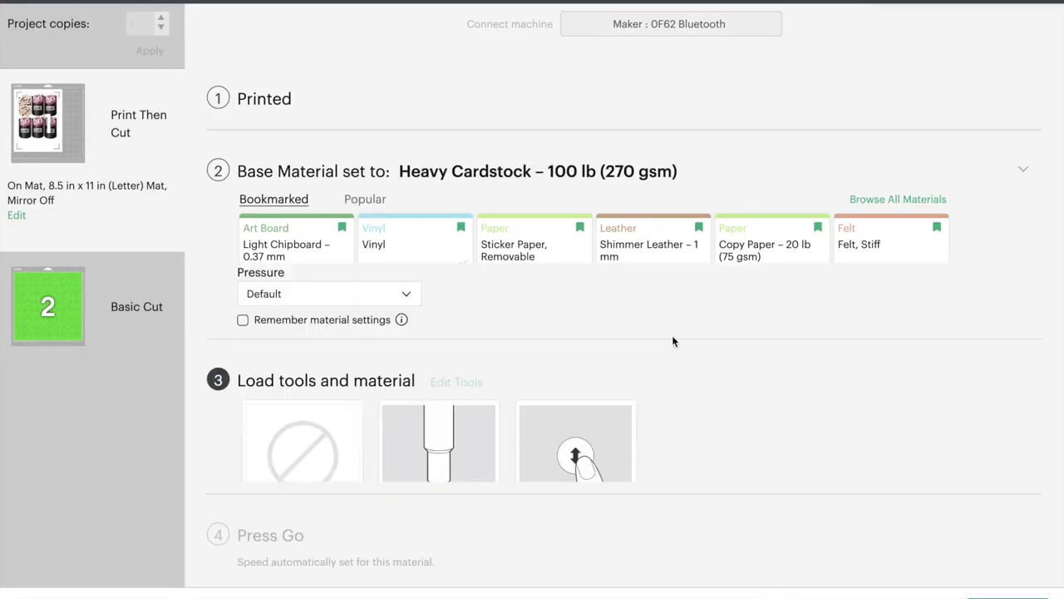